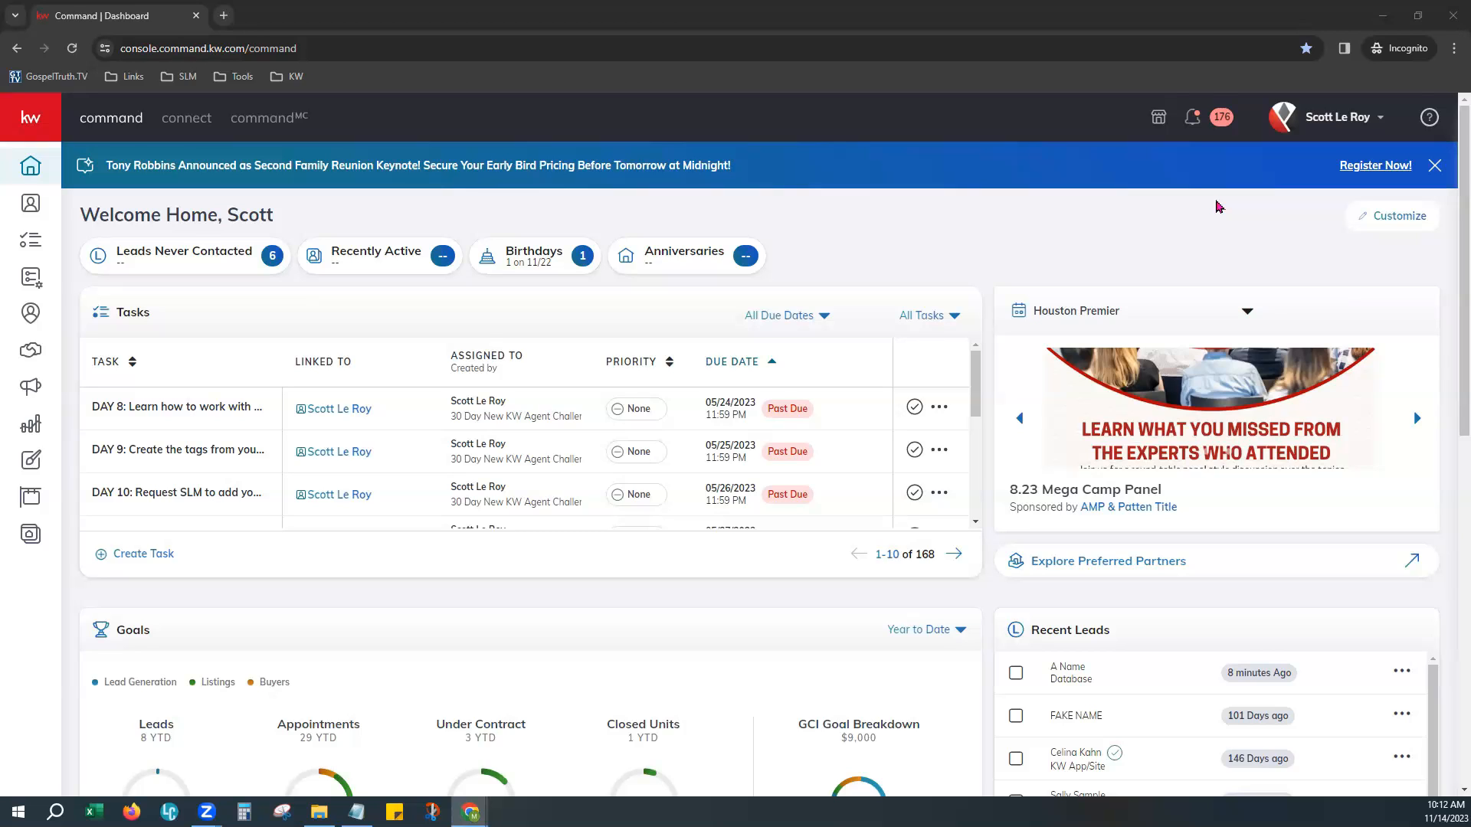
Open the contacts list and view the export options for all owned contacts.
click(30, 204)
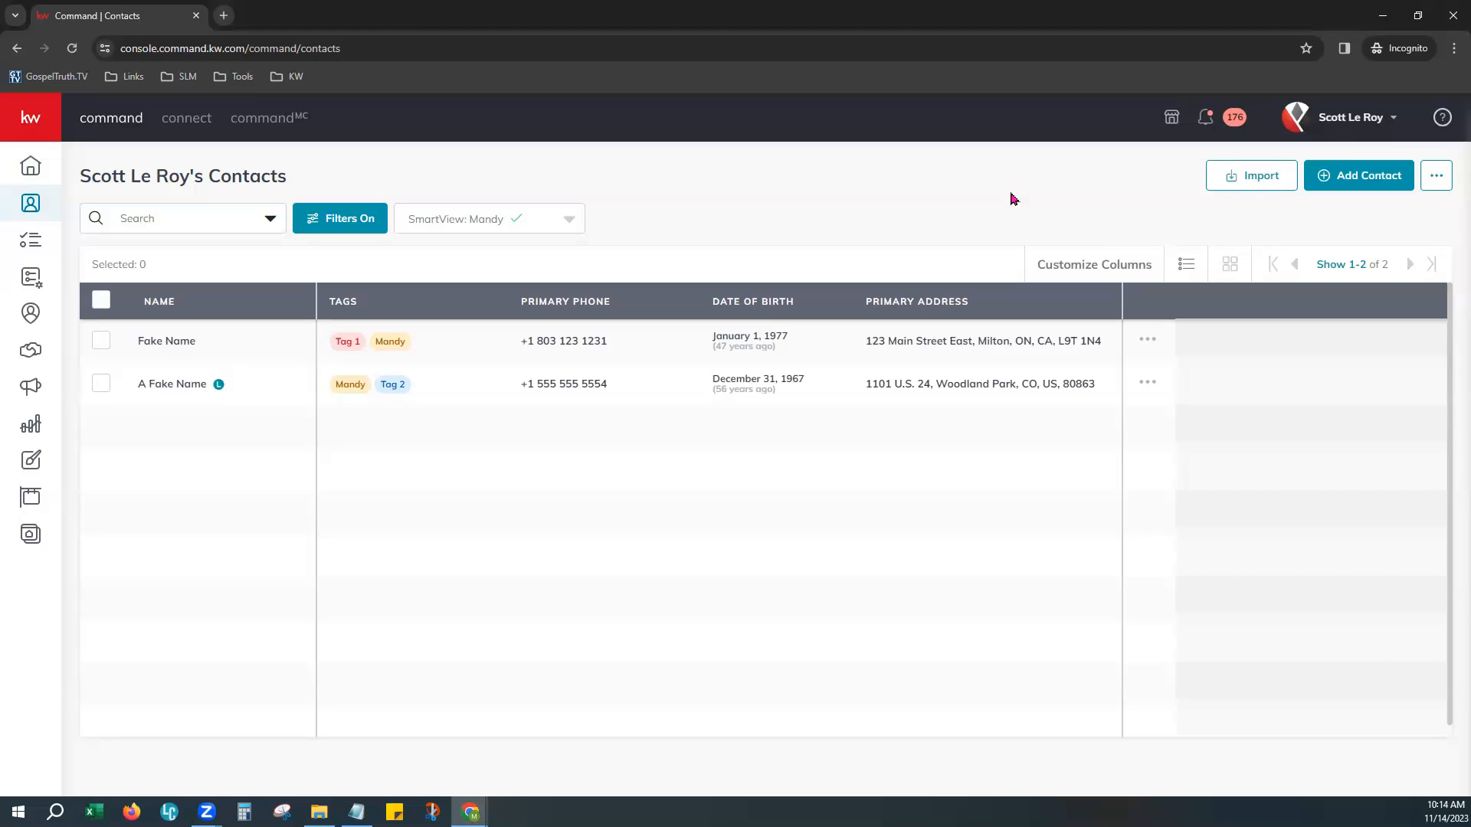
click(1439, 182)
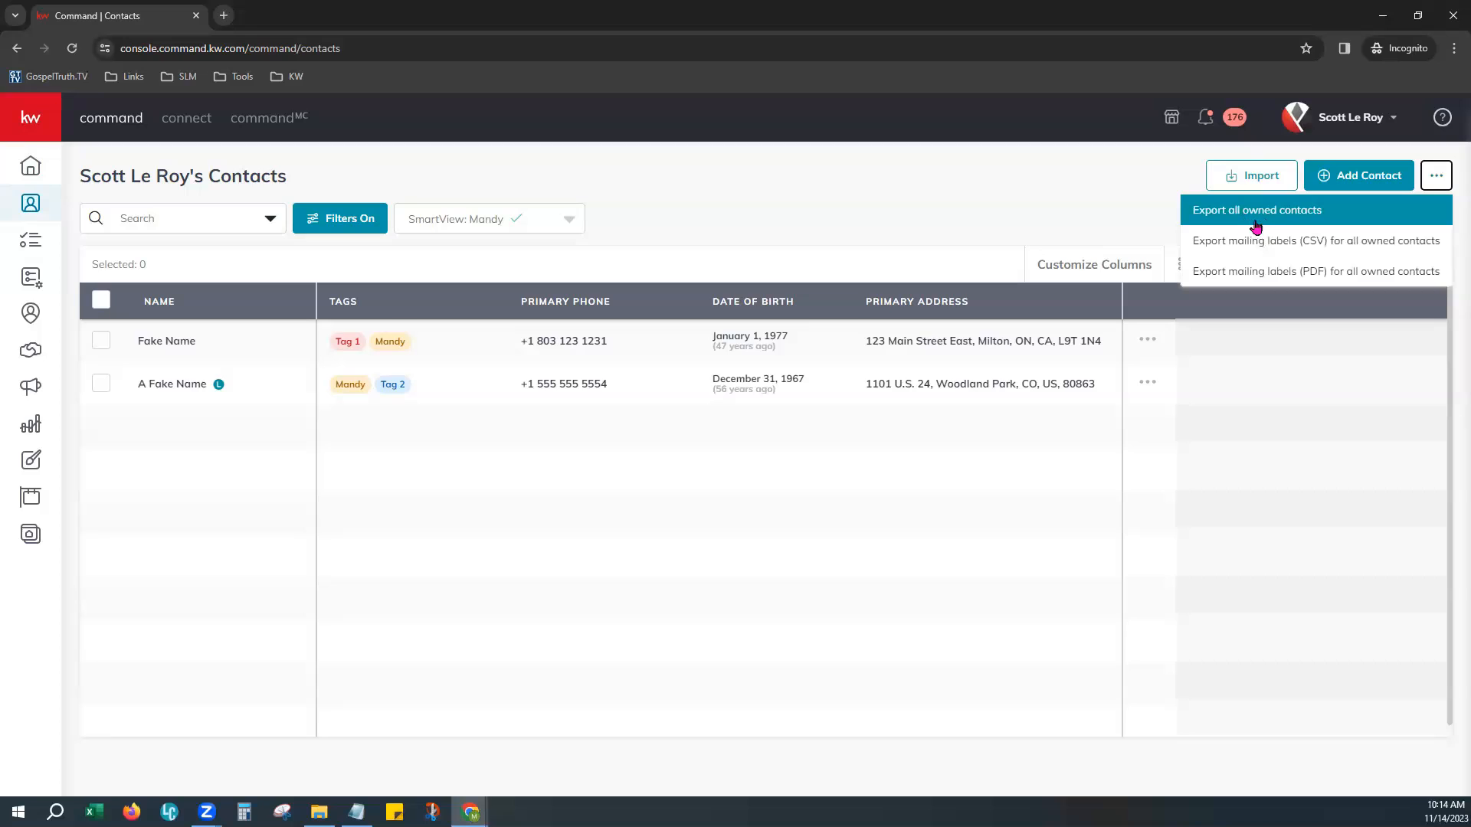
click(1113, 220)
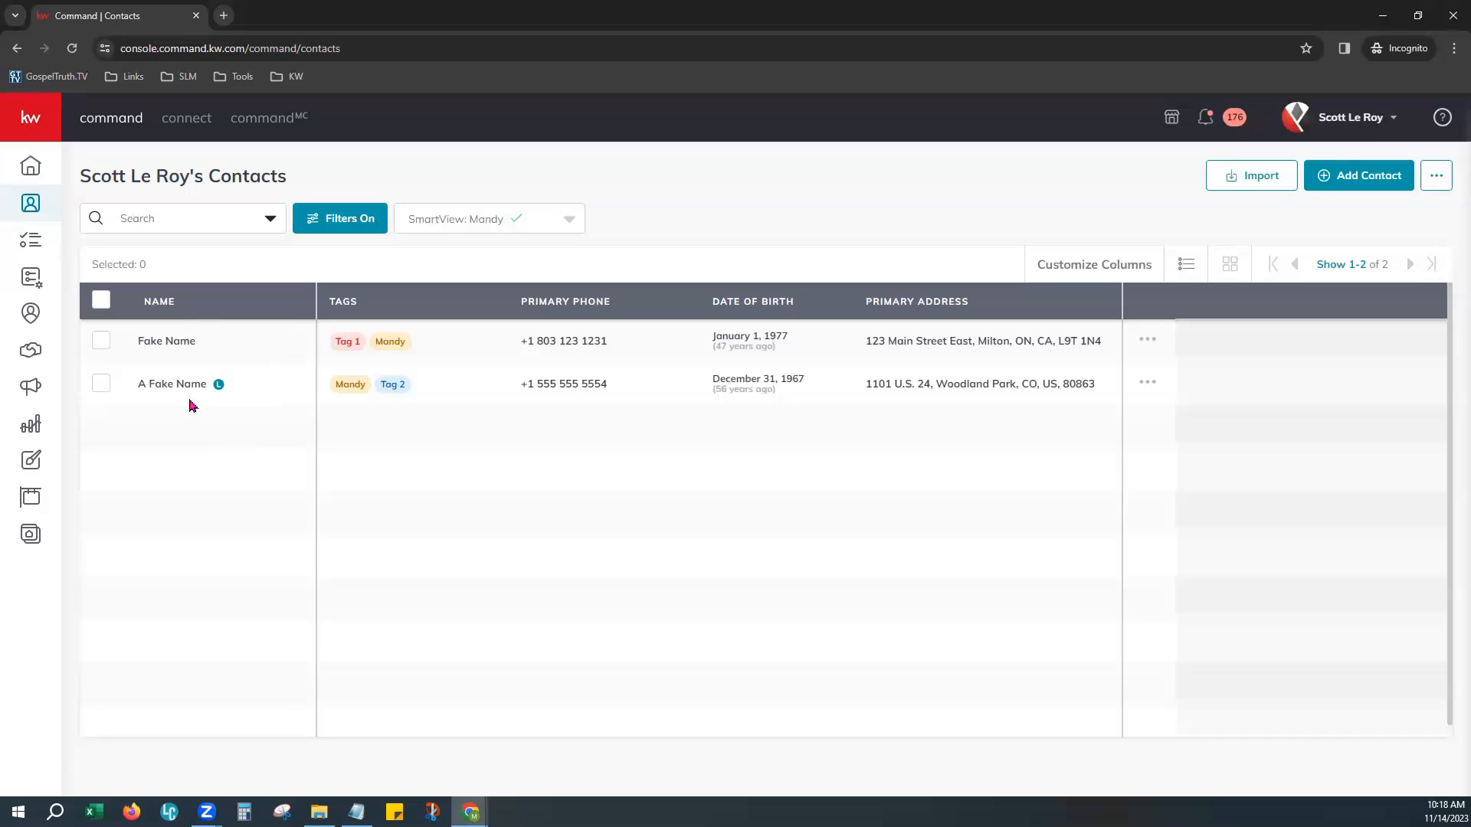
click(103, 347)
click(101, 386)
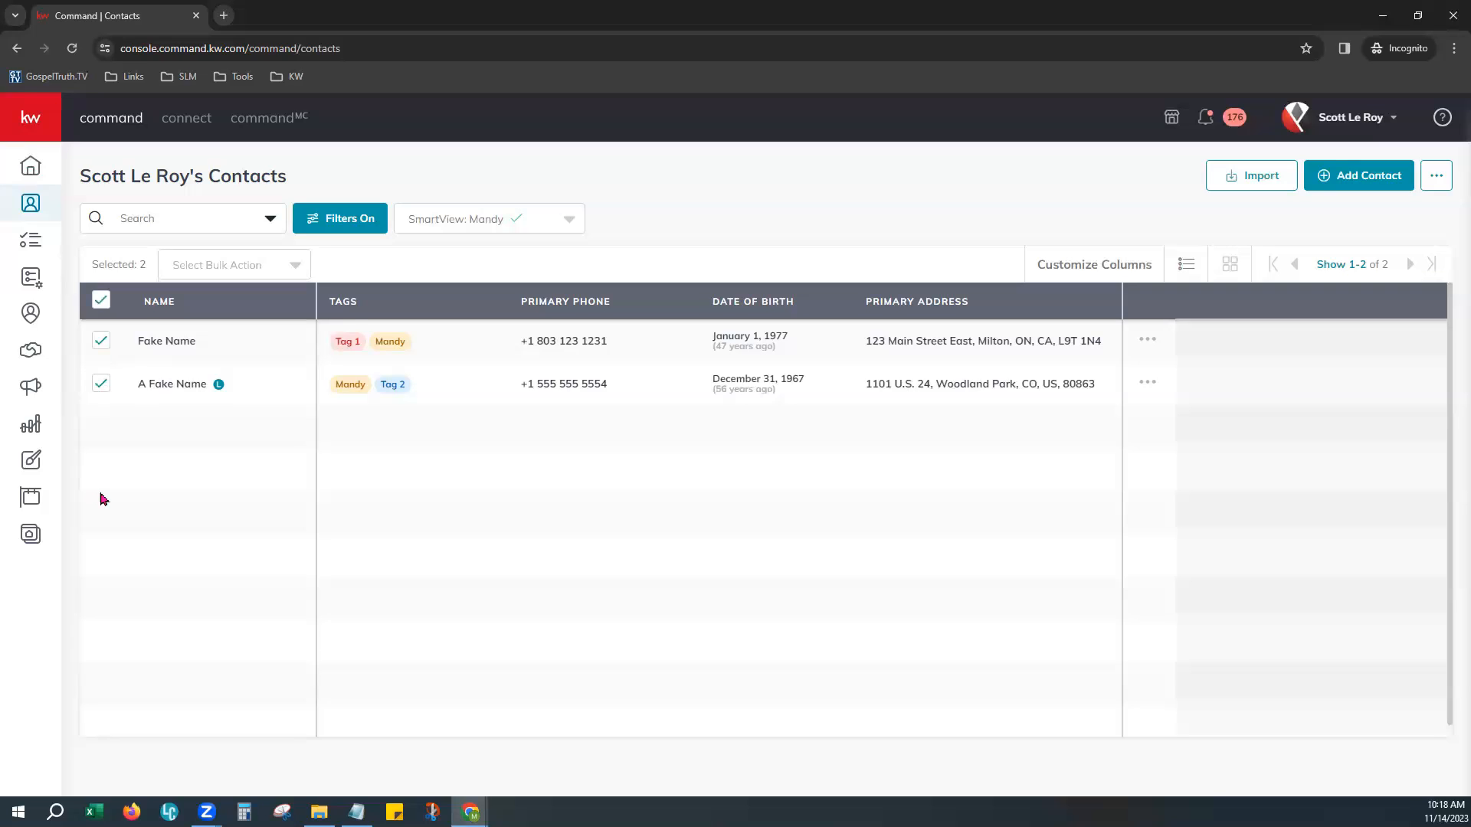
click(101, 342)
click(101, 385)
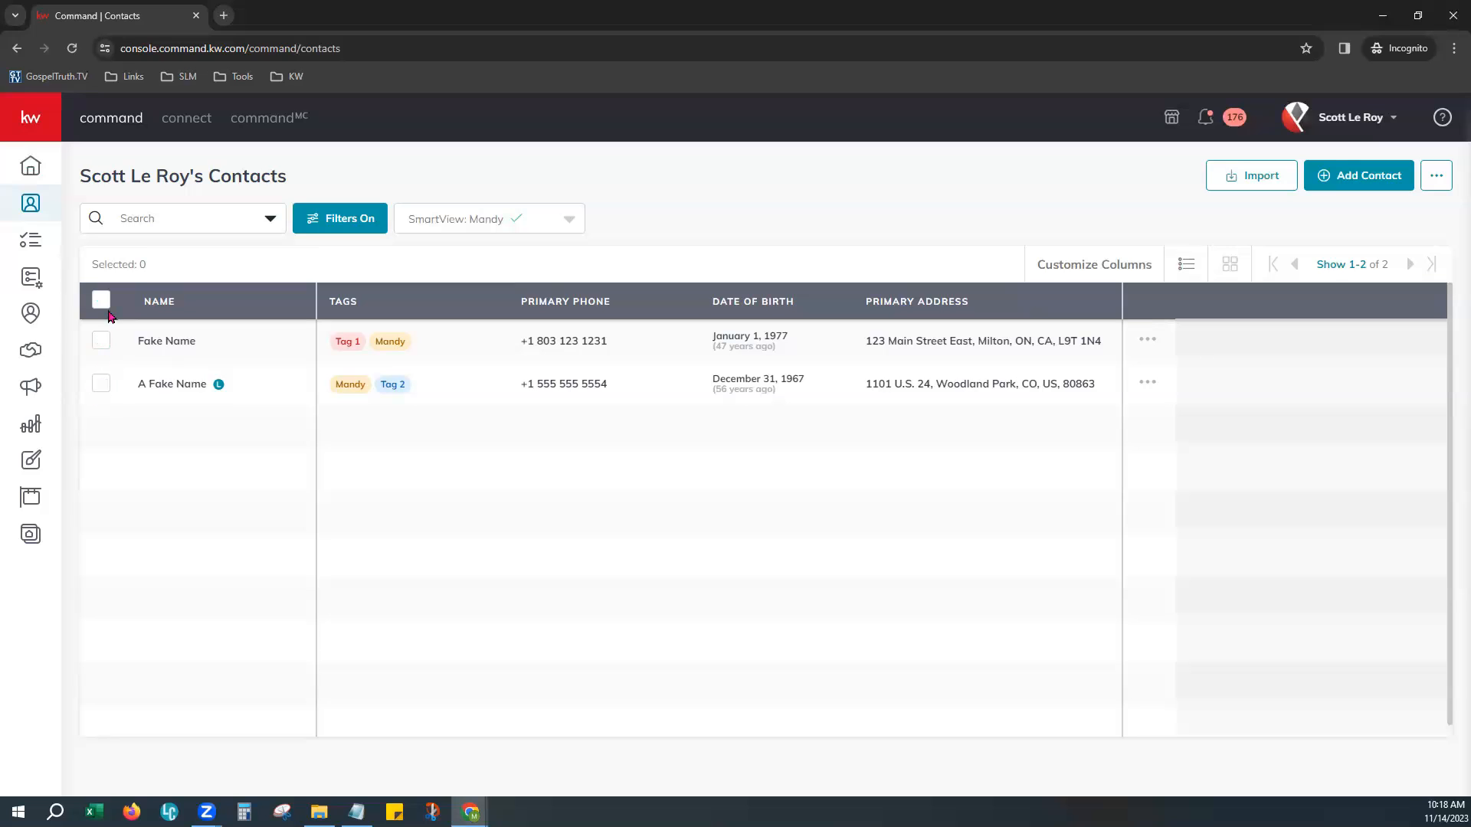
Start a bulk merge of both listed contacts and choose the contact tagged Tag 1 as the primary one to keep.
click(102, 301)
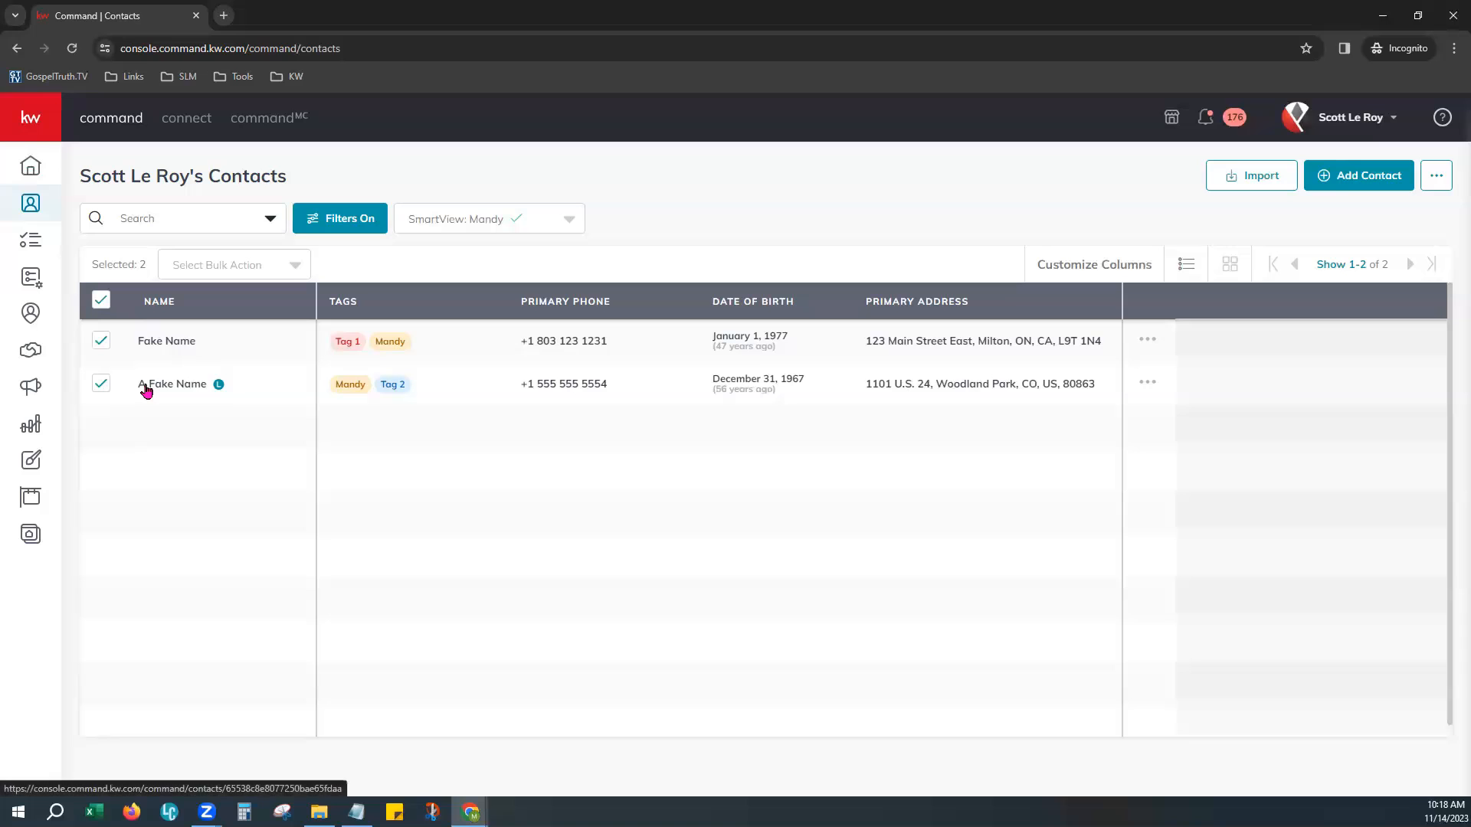
click(203, 264)
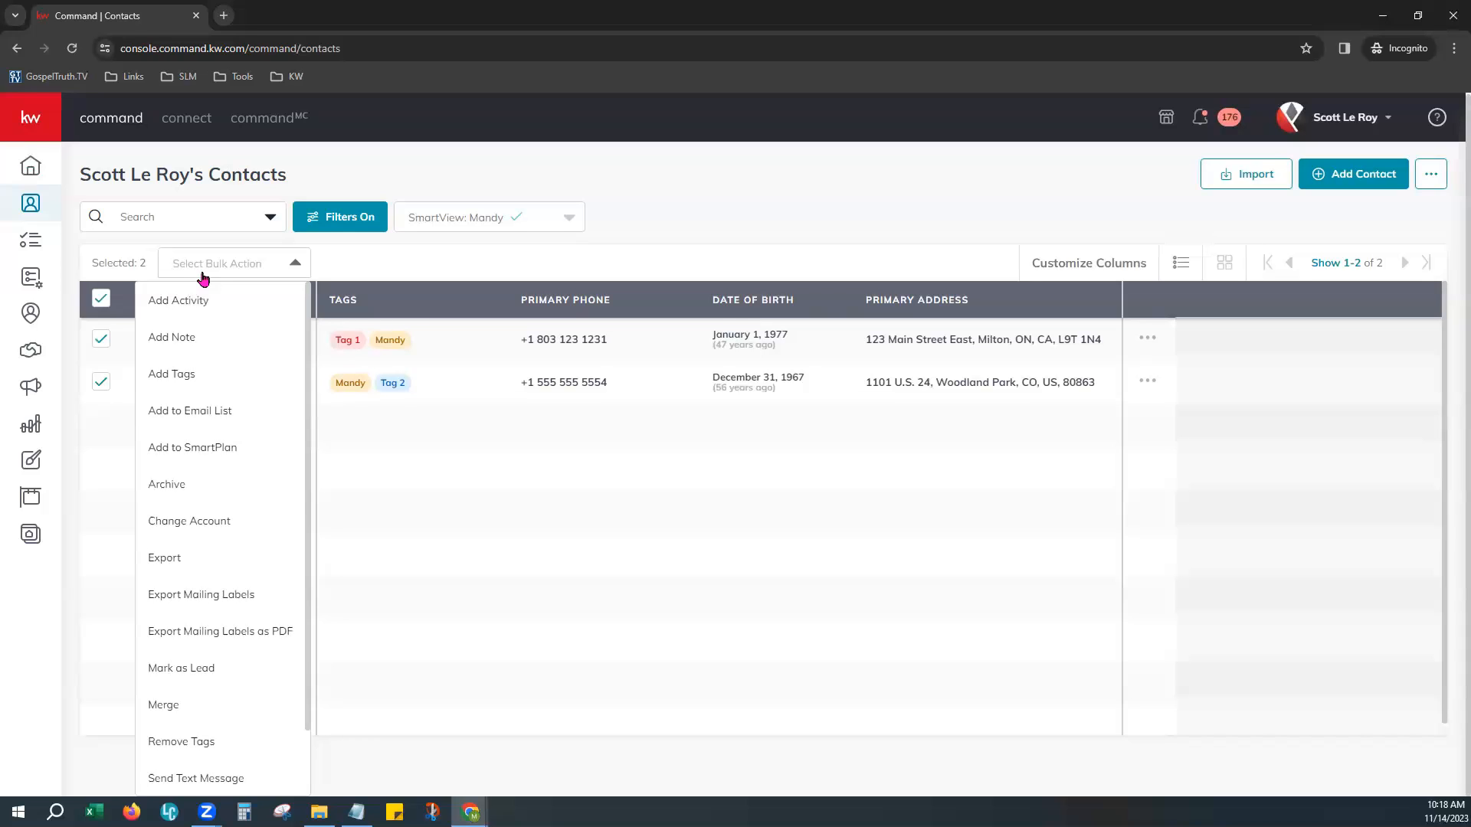
click(175, 712)
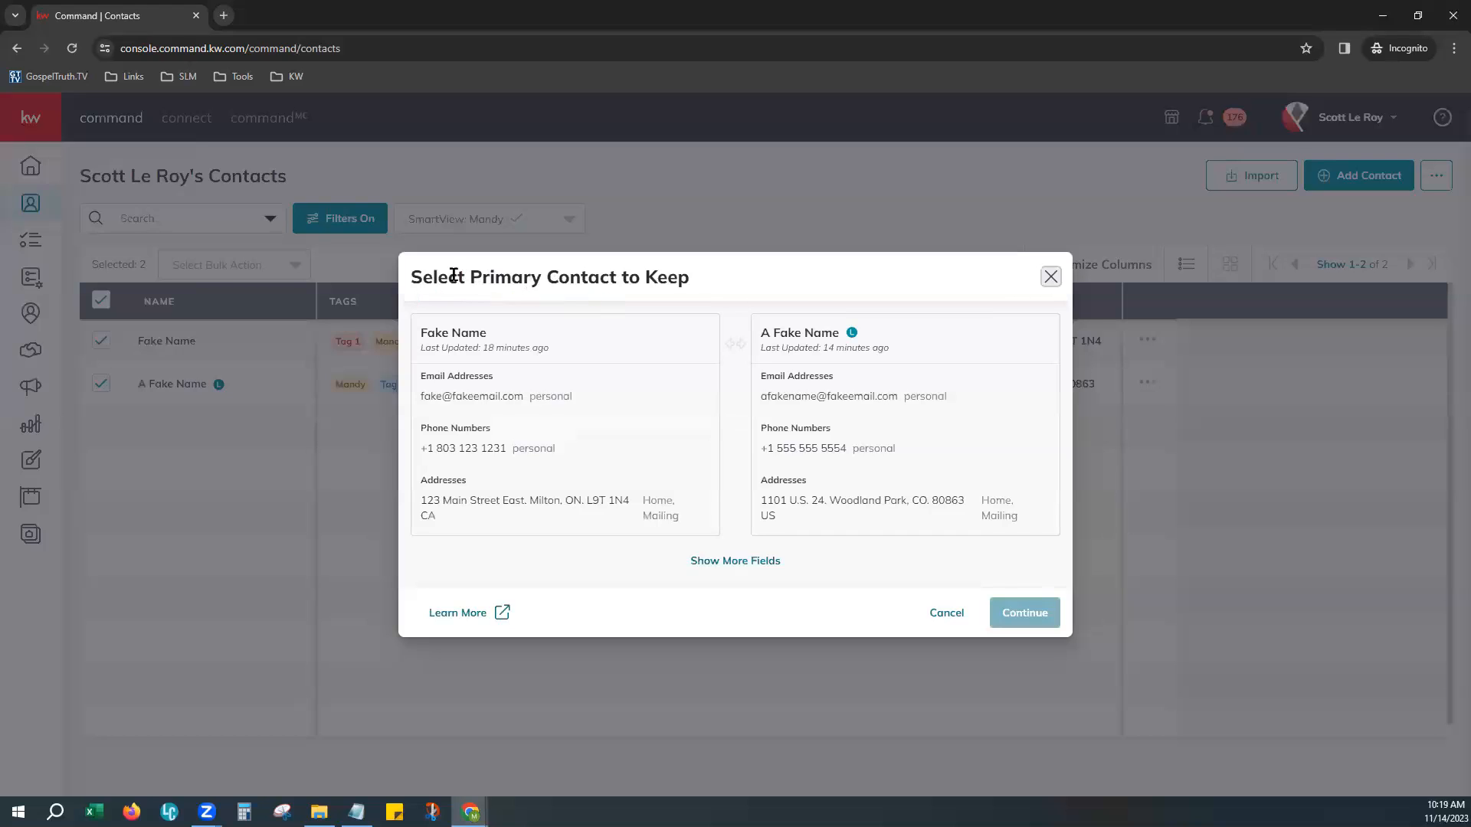
drag(617, 278, 471, 276)
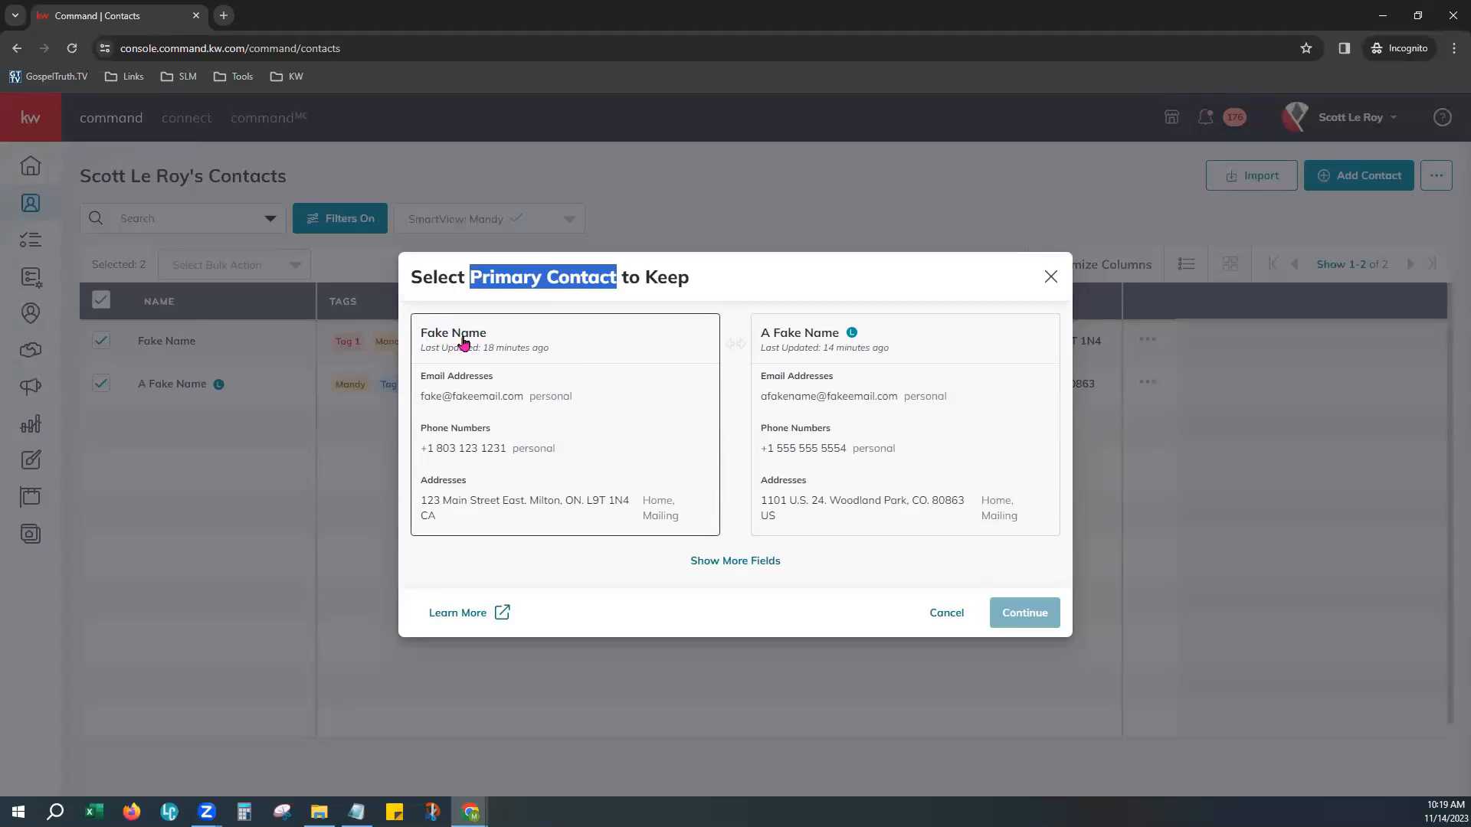
click(588, 344)
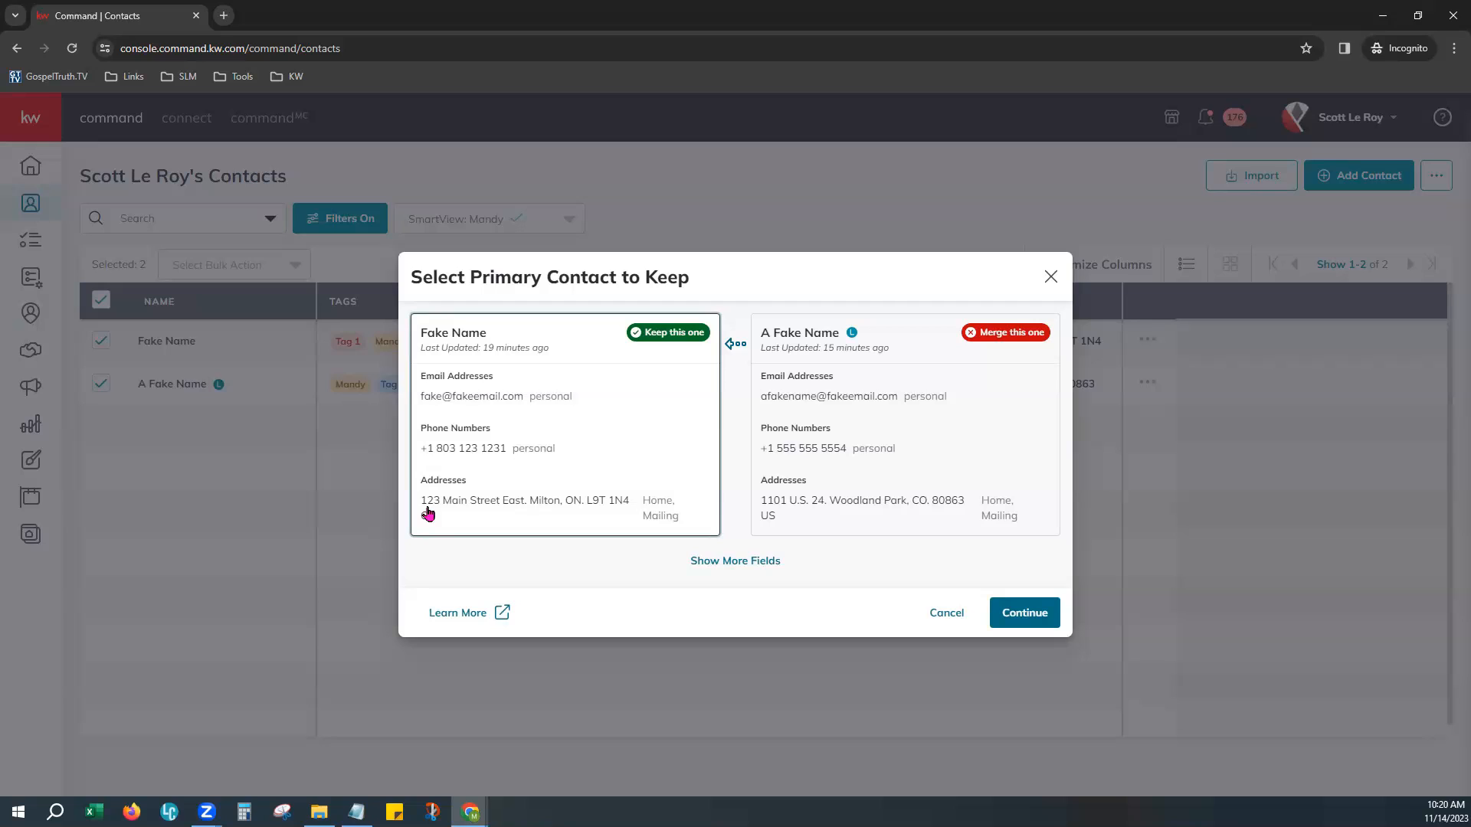
Show more fields for both contacts and compare their tags, lead source, neighborhoods, description, dates and custom fields.
click(708, 574)
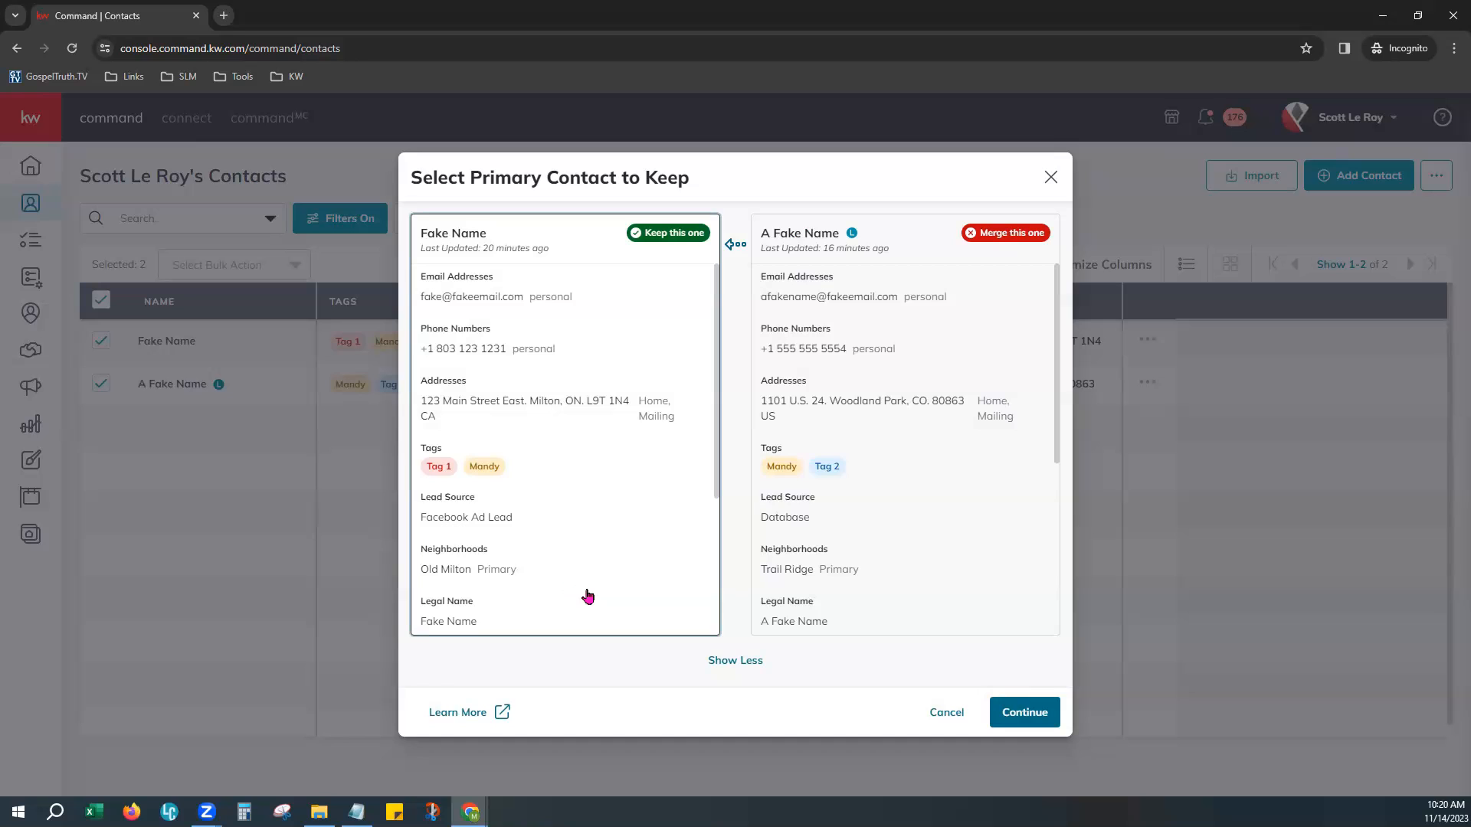
scroll(918, 605, down, 5)
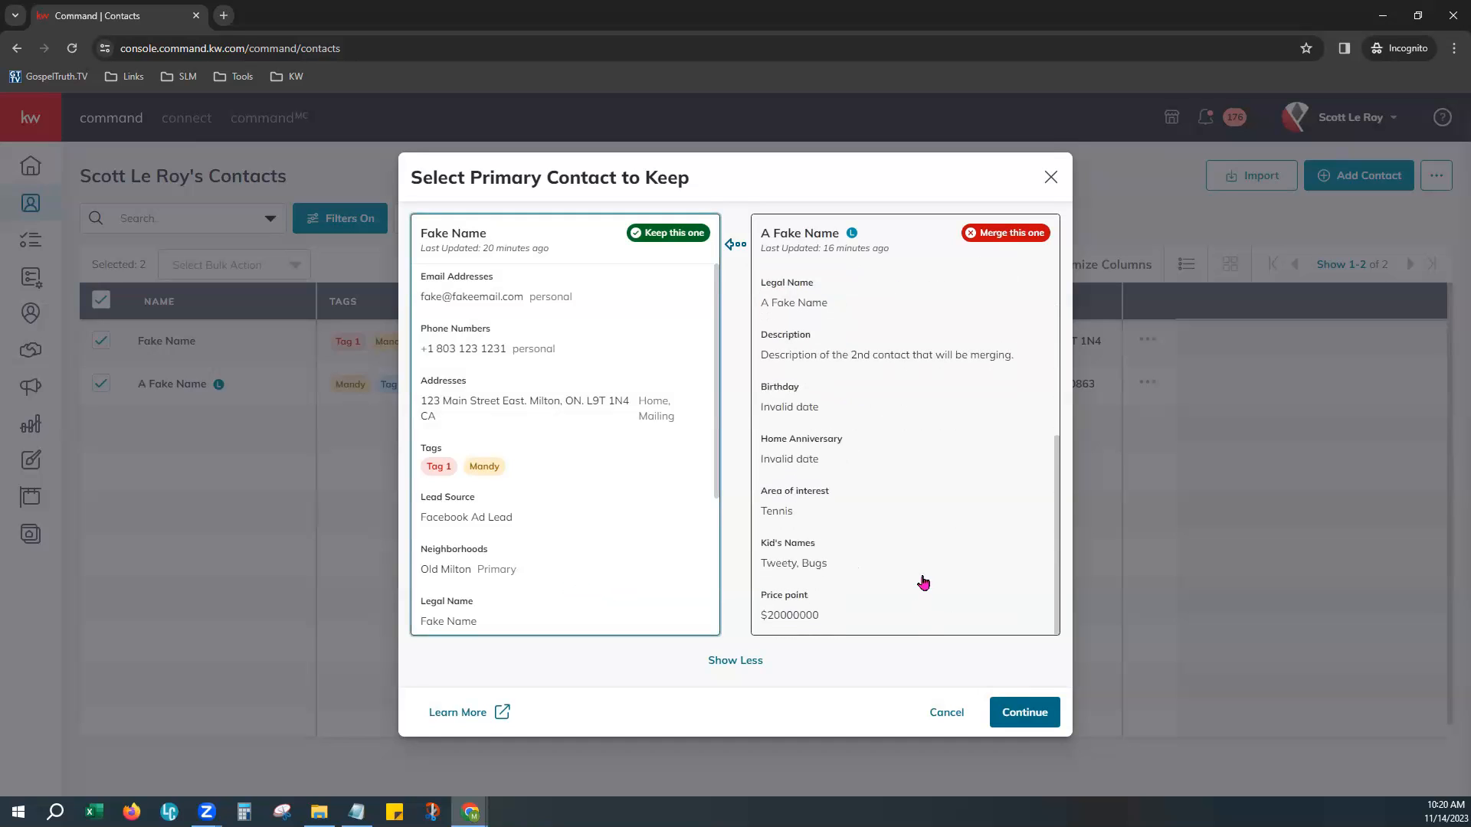
scroll(623, 585, down, 4)
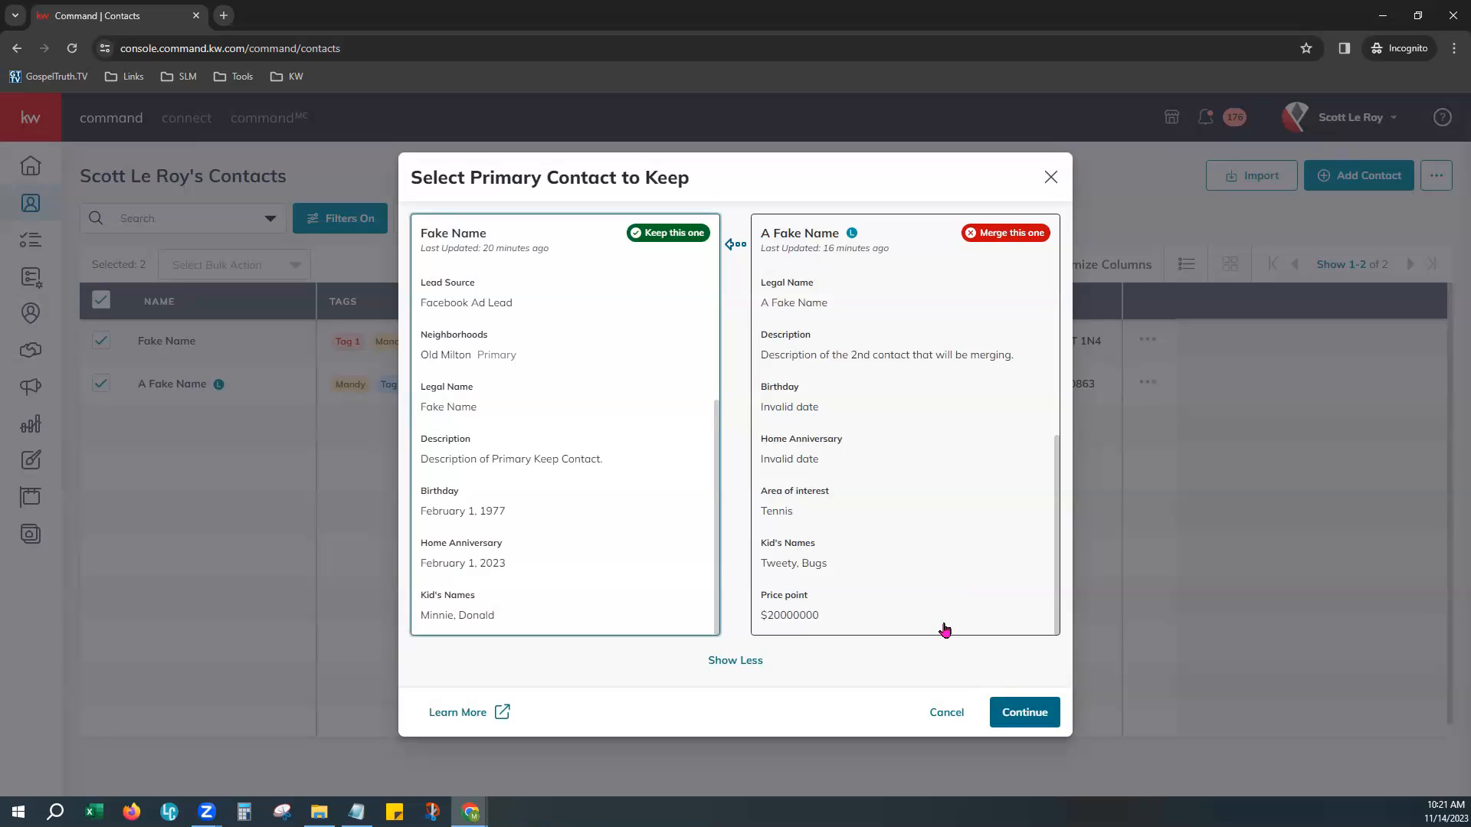
scroll(936, 613, up, 1)
scroll(936, 609, up, 1)
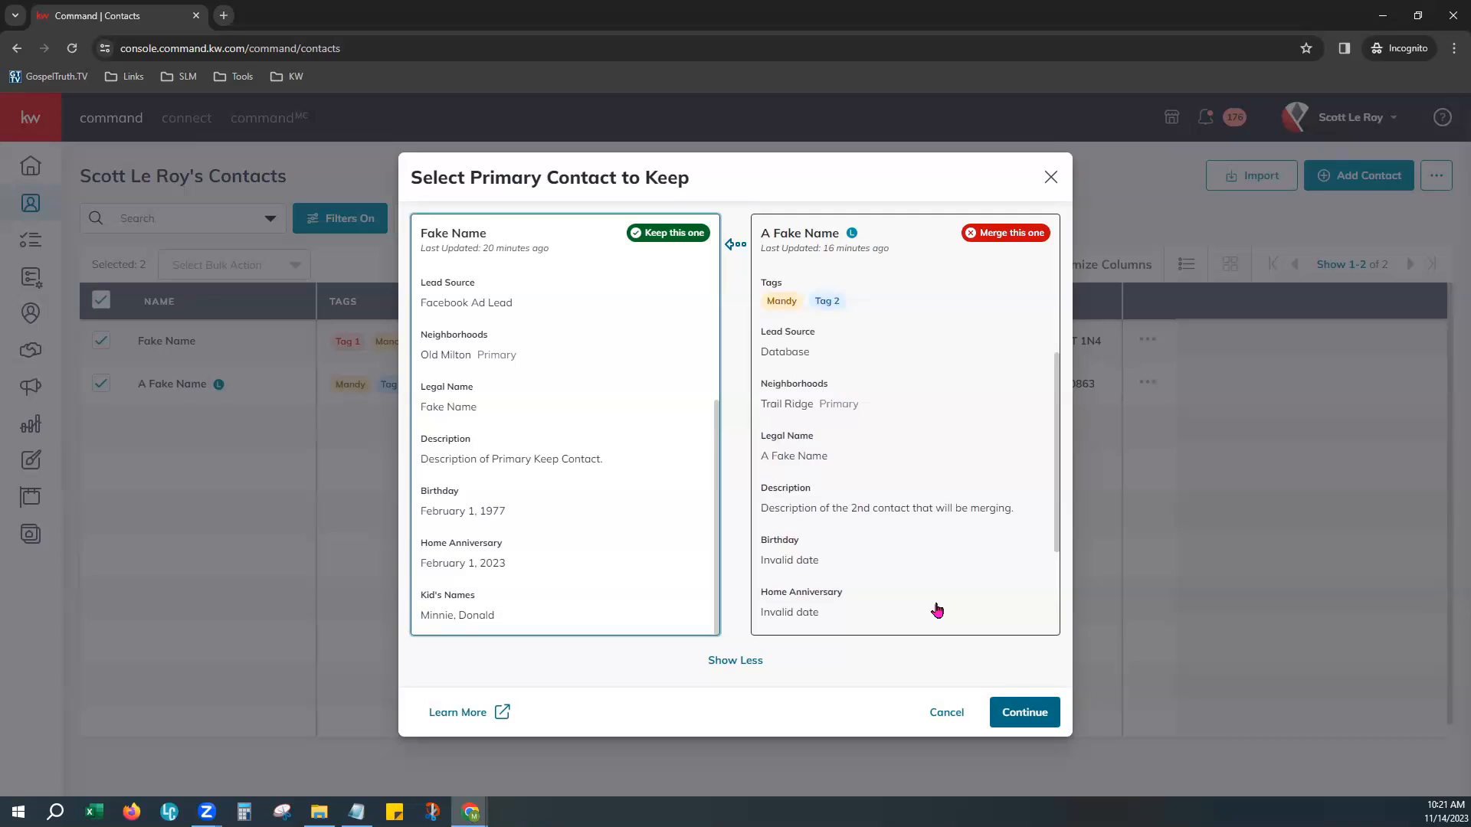
scroll(525, 470, up, 1)
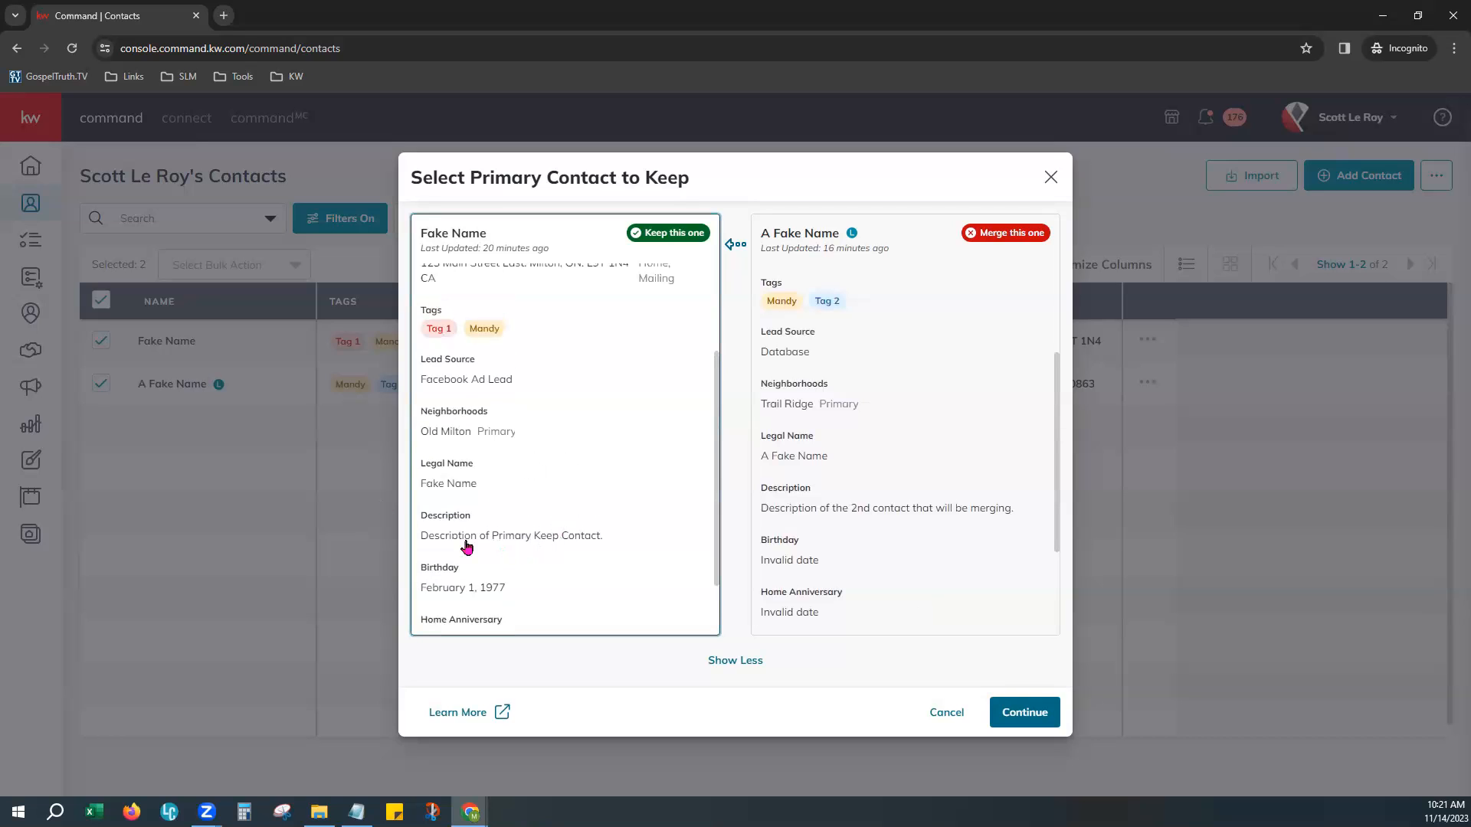
click(774, 521)
click(558, 529)
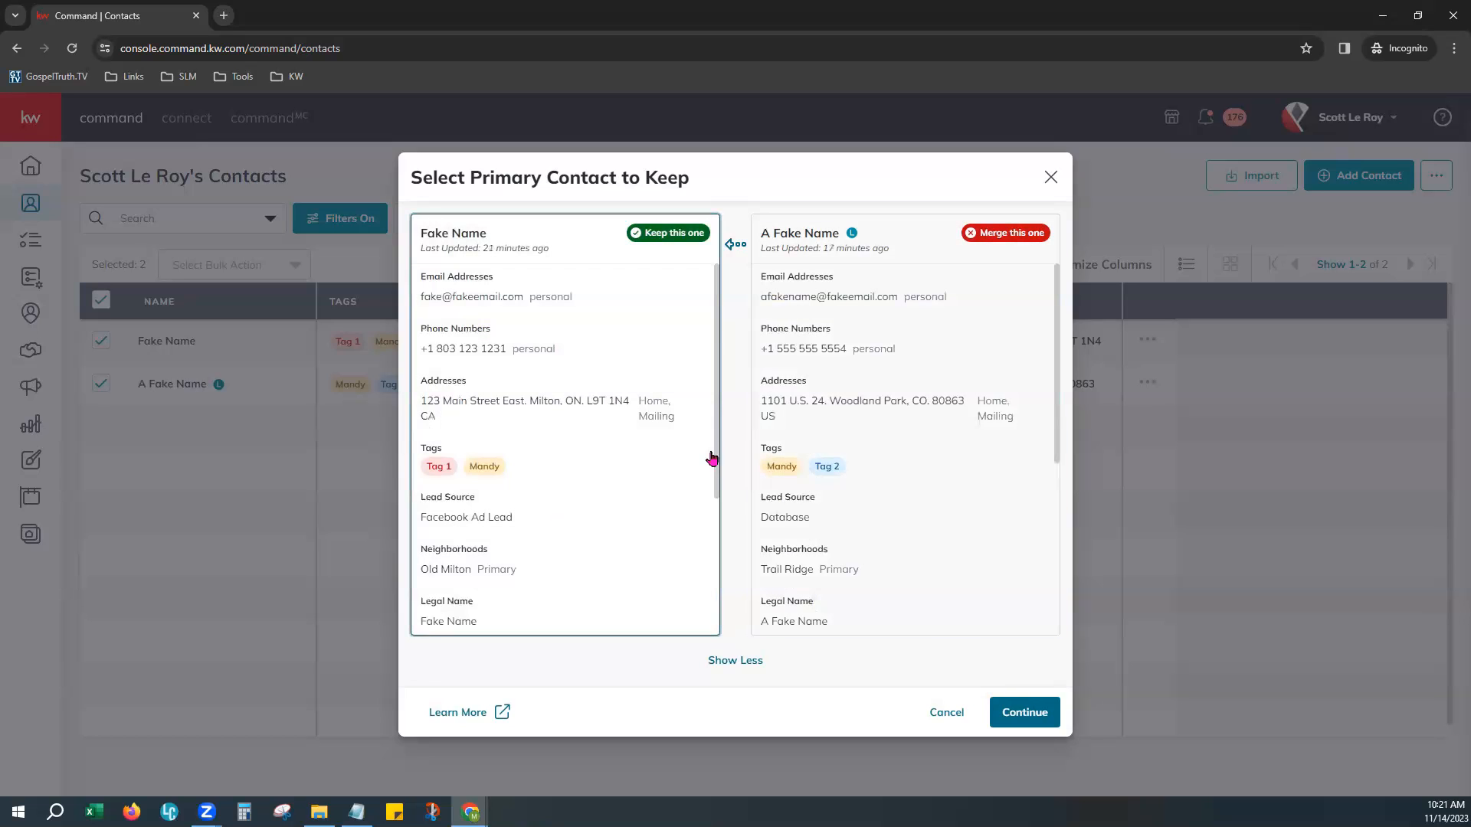
scroll(532, 565, down, 3)
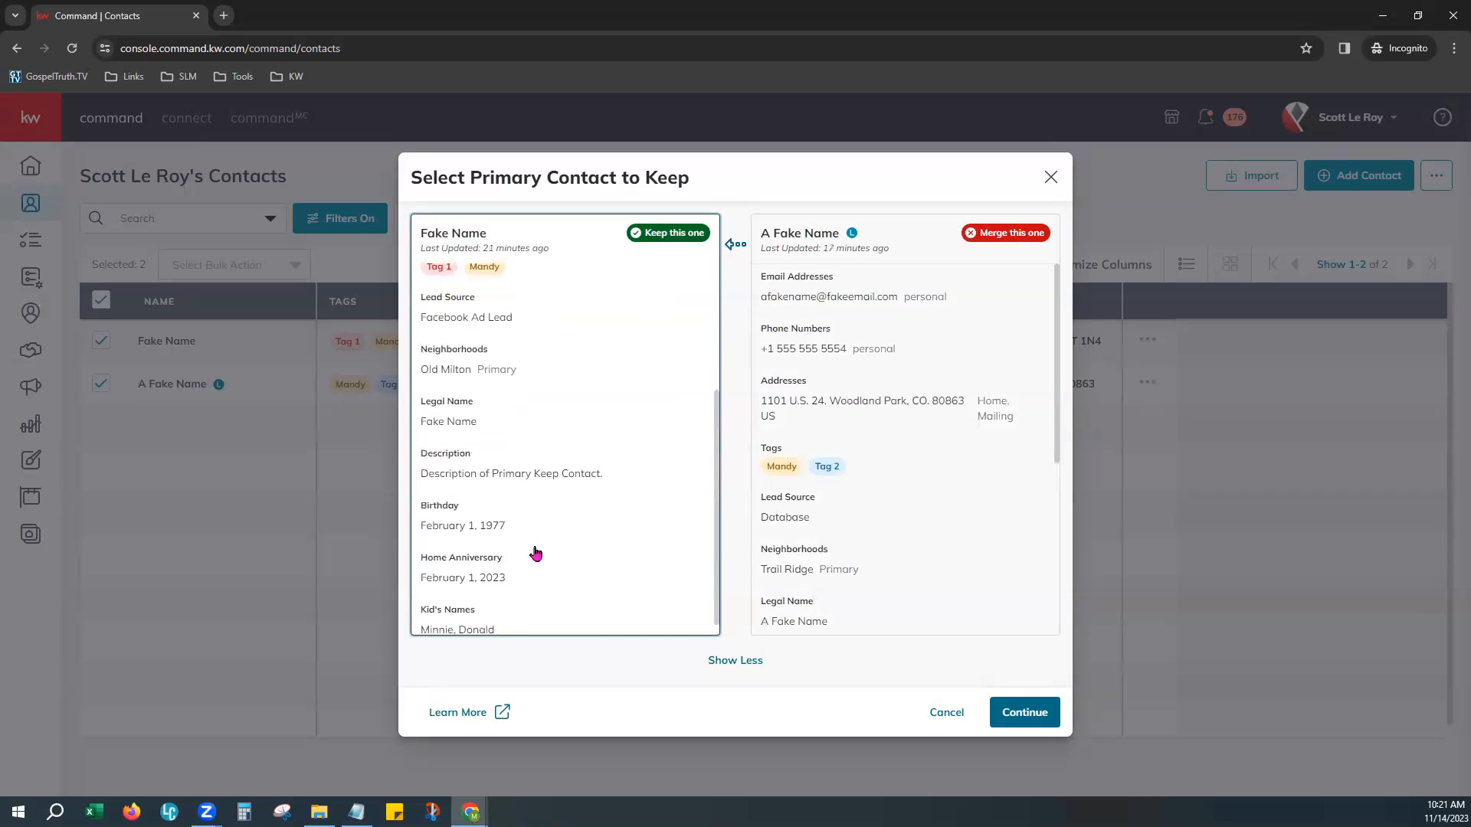
scroll(877, 494, down, 3)
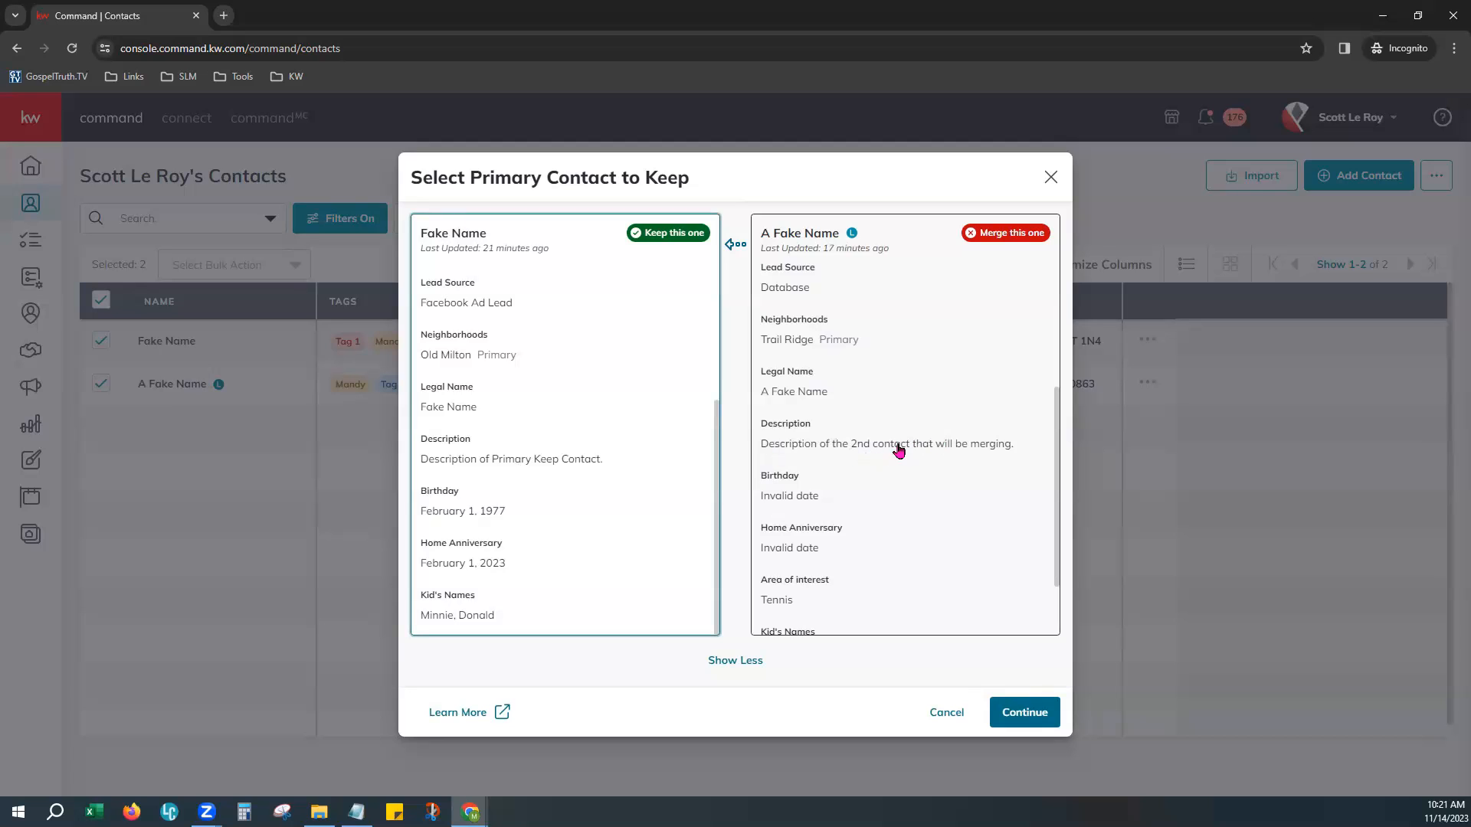
scroll(758, 590, up, 3)
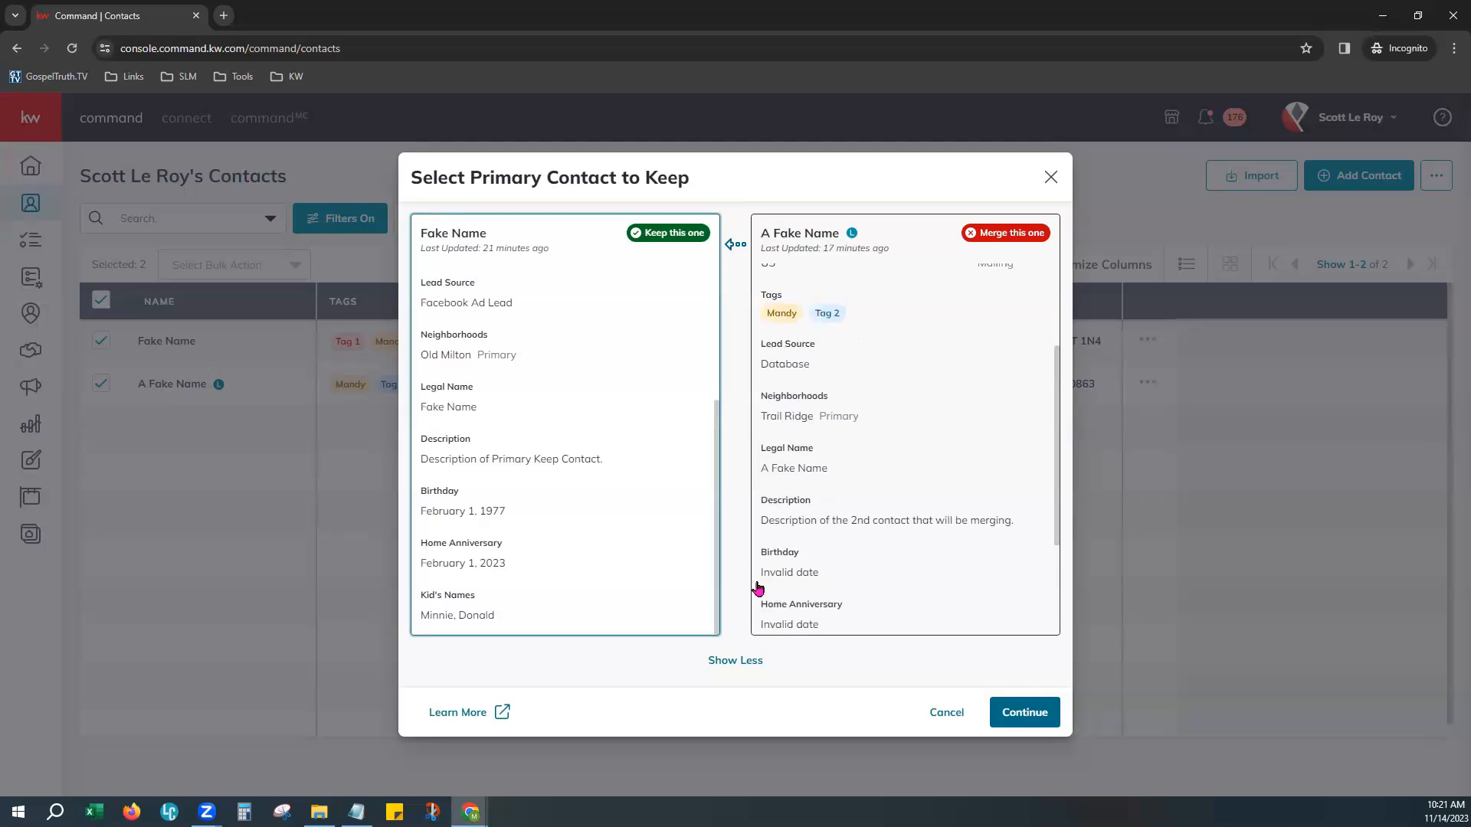
scroll(585, 561, up, 3)
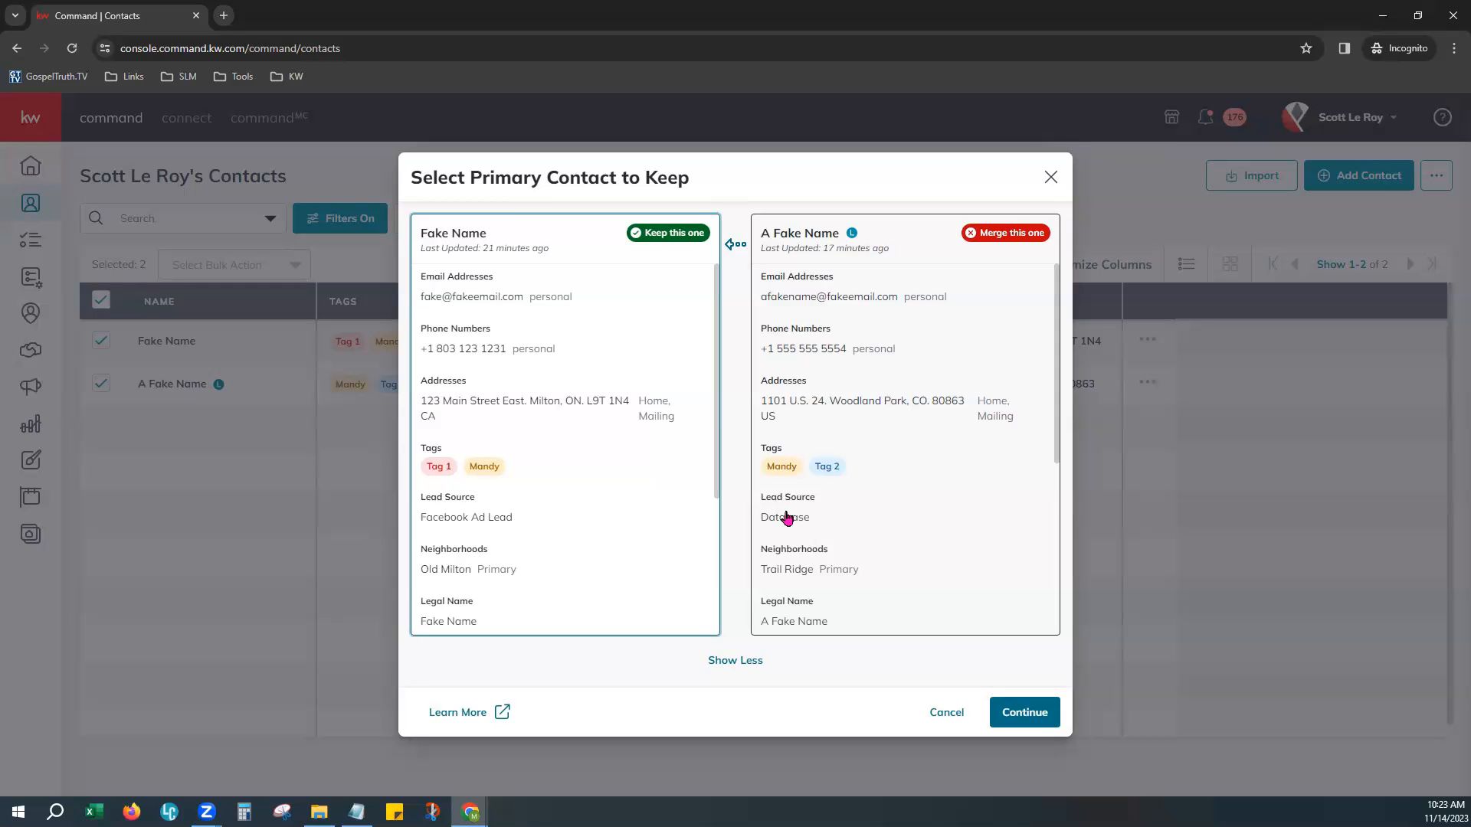
scroll(787, 518, down, 4)
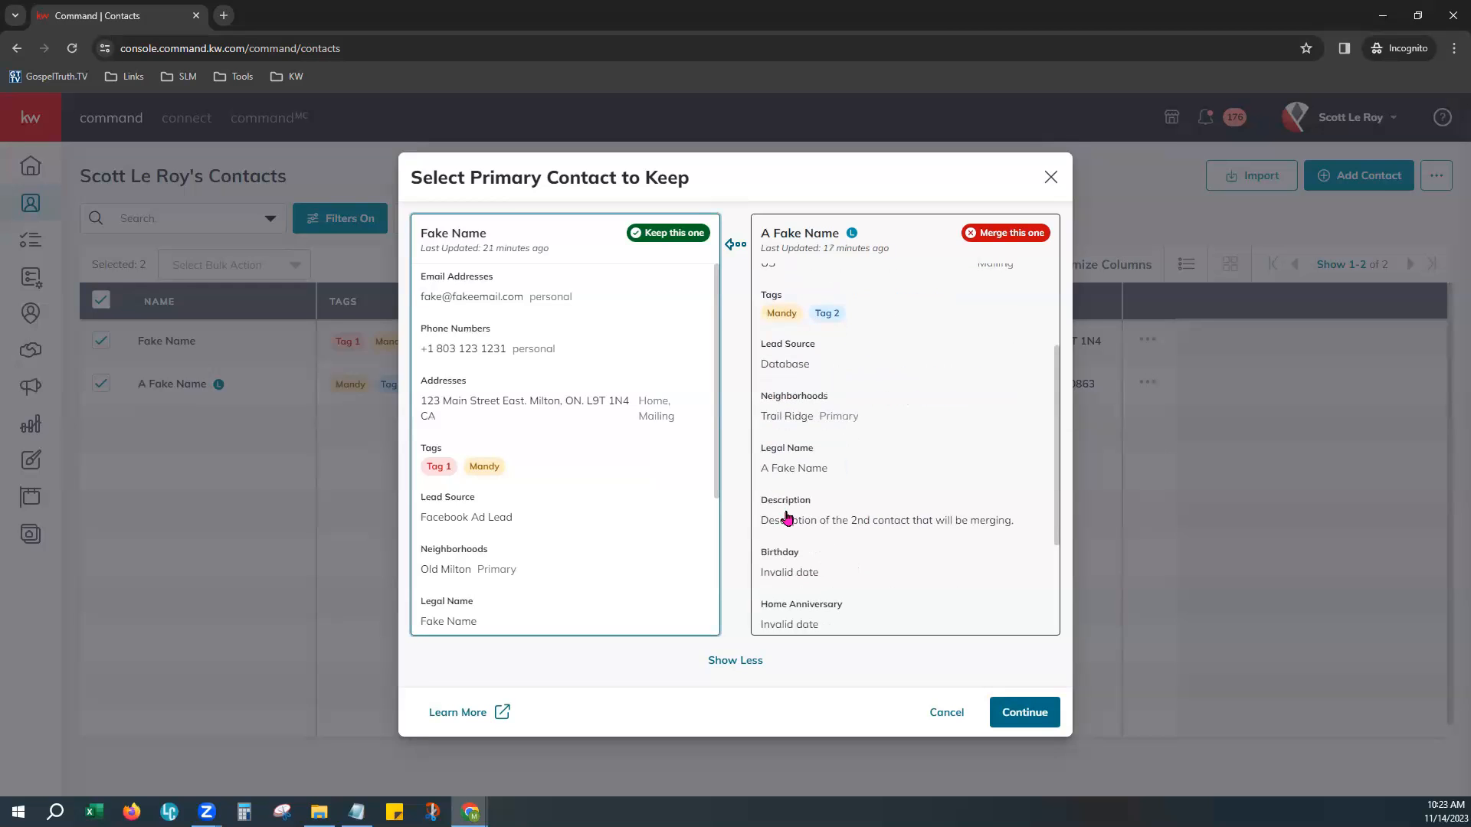
scroll(687, 549, down, 3)
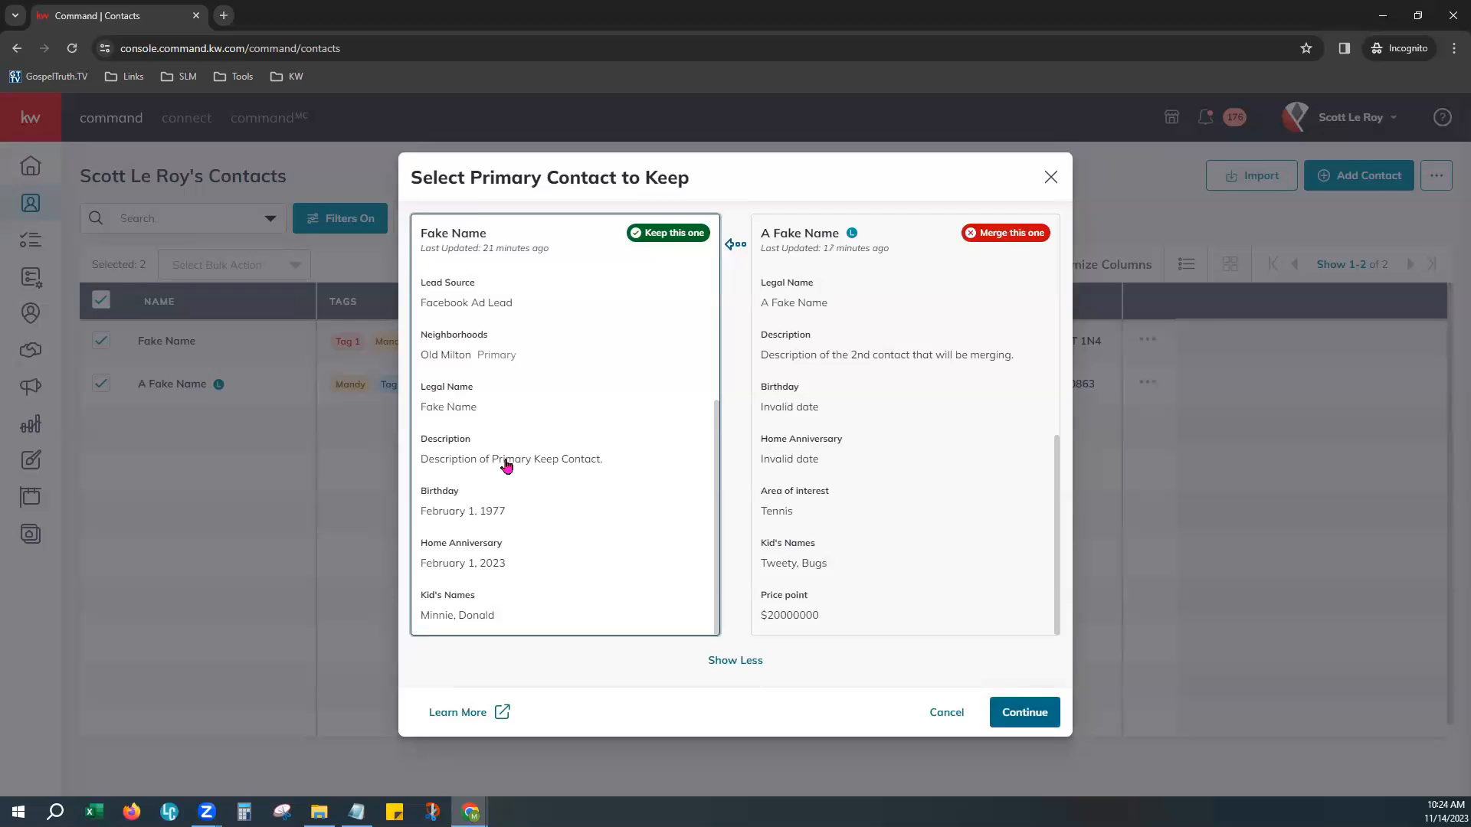
scroll(539, 478, up, 3)
scroll(948, 490, up, 3)
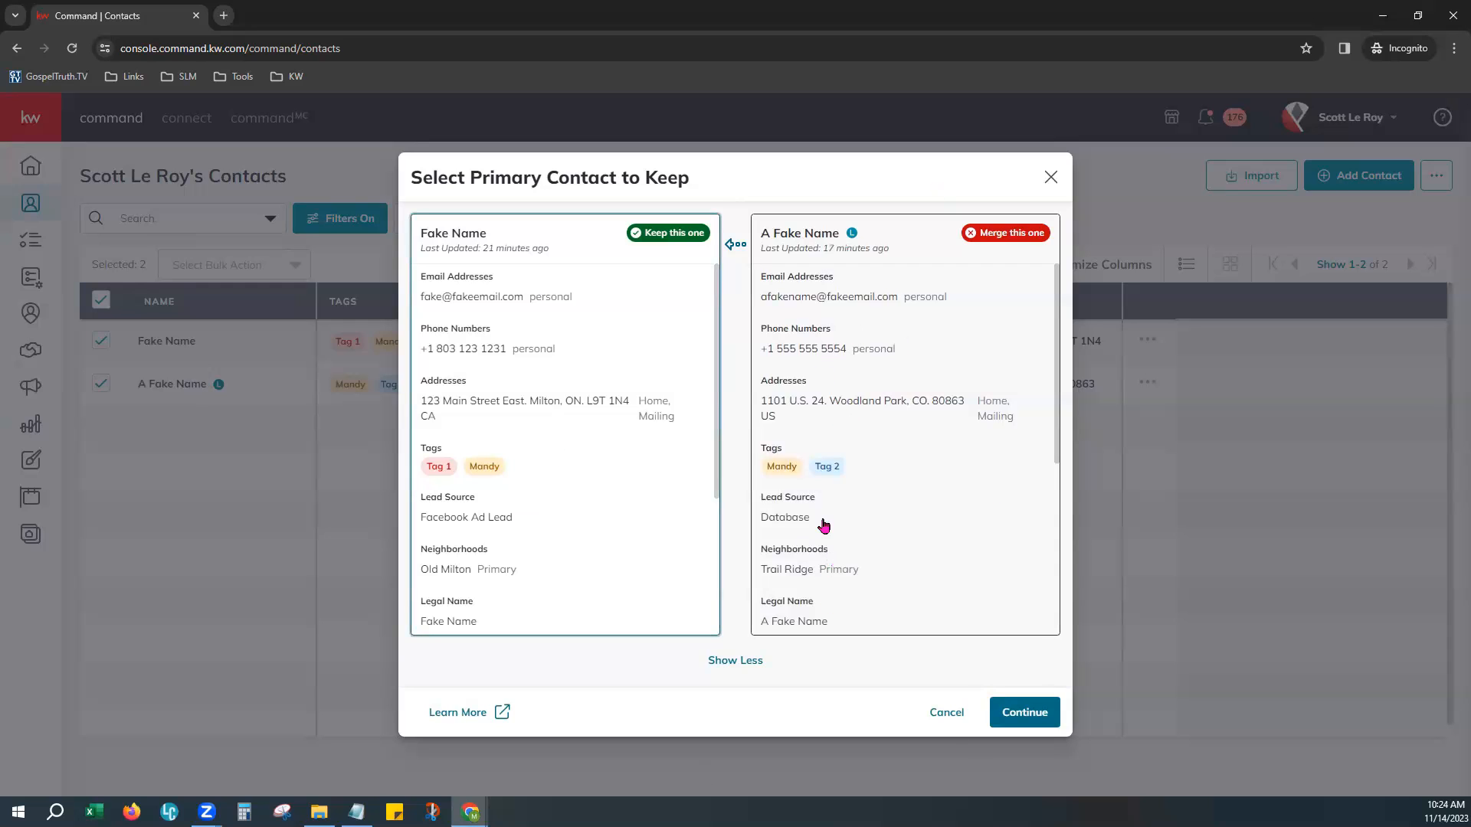
Continue to the merge review, show all fields and check the combined contact's emails, phones, addresses, tags and custom fields.
click(1046, 718)
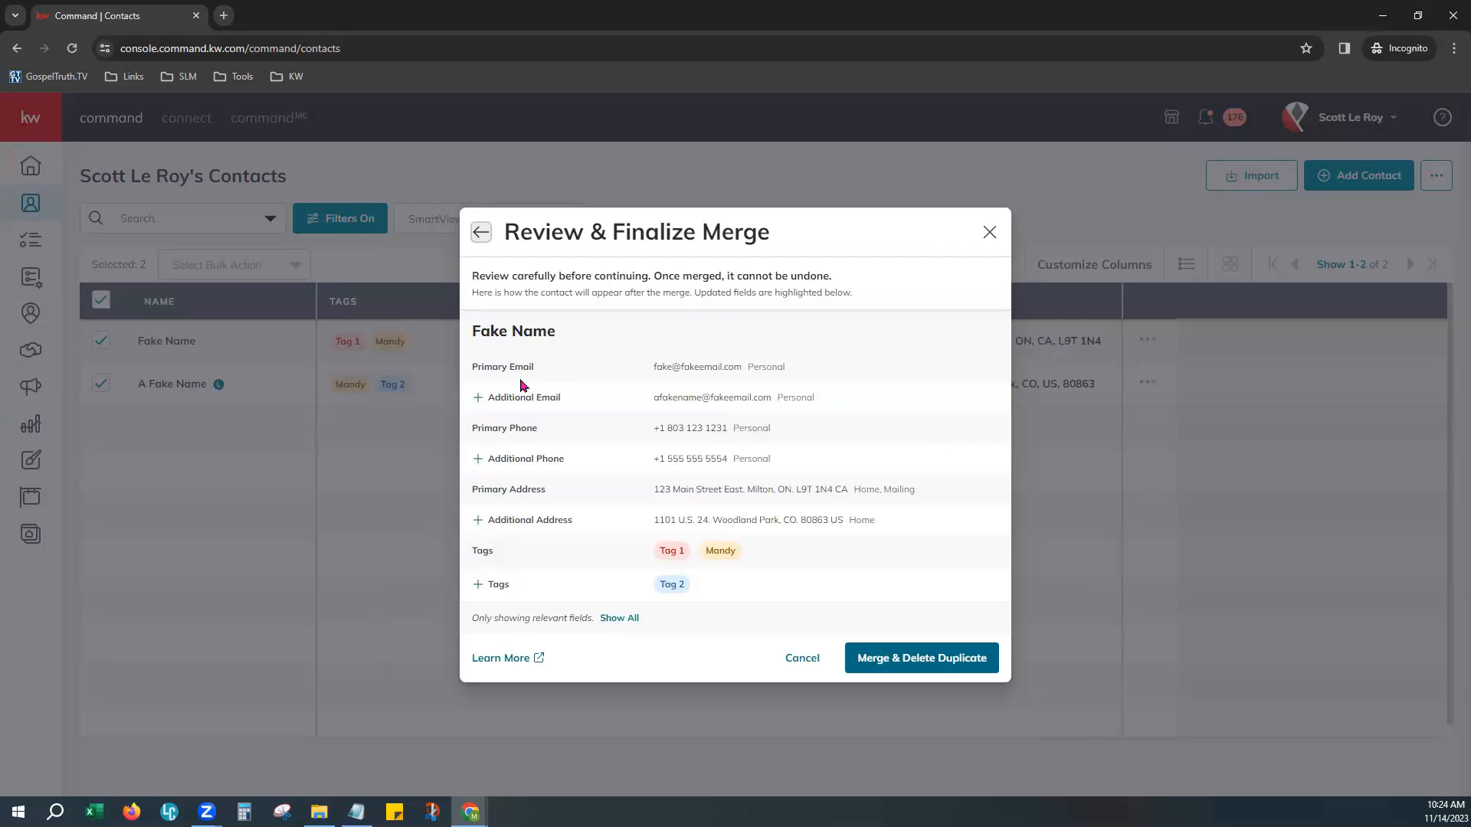
drag(657, 367, 783, 371)
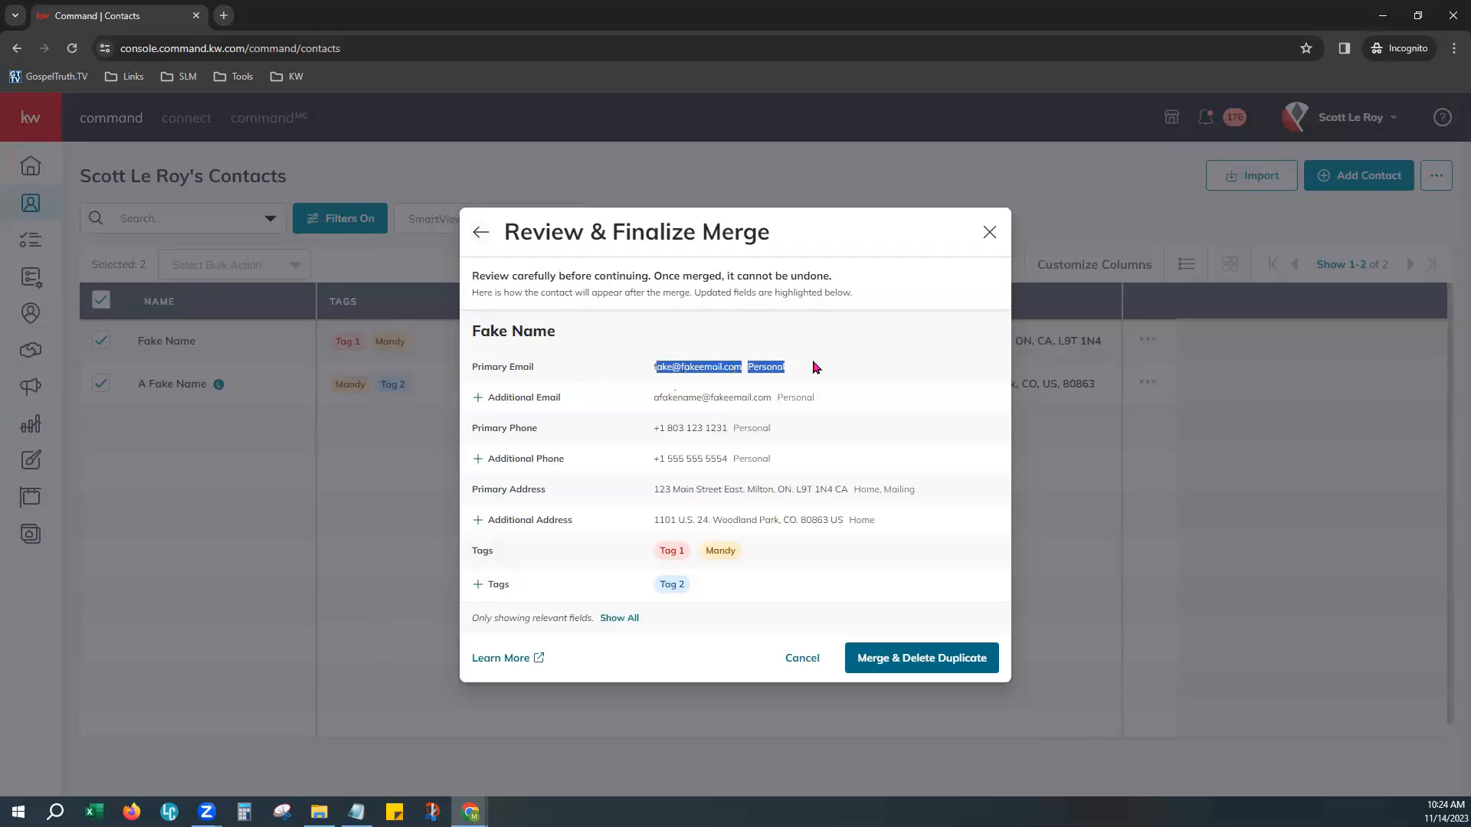
click(813, 365)
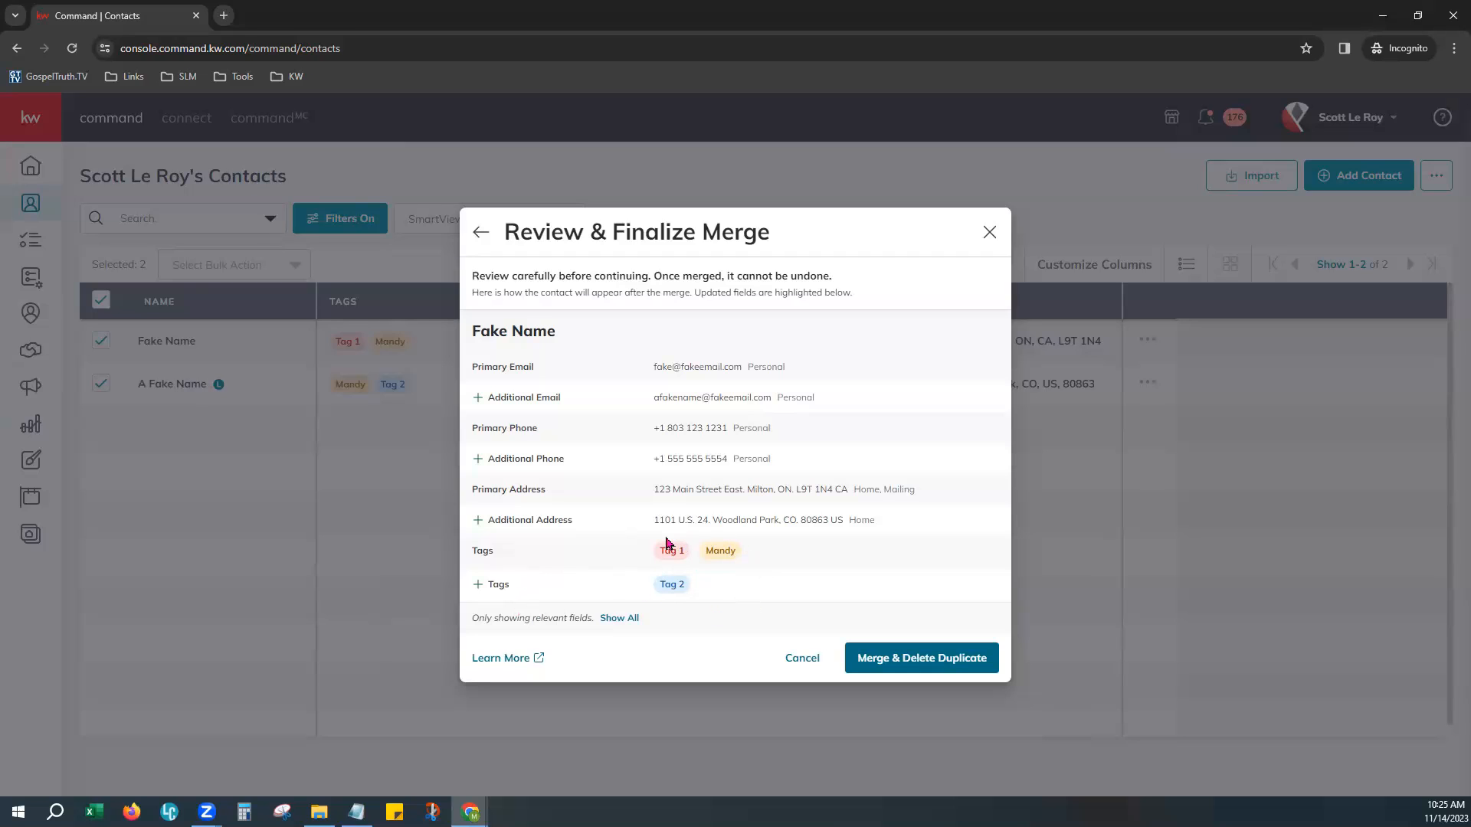
click(618, 619)
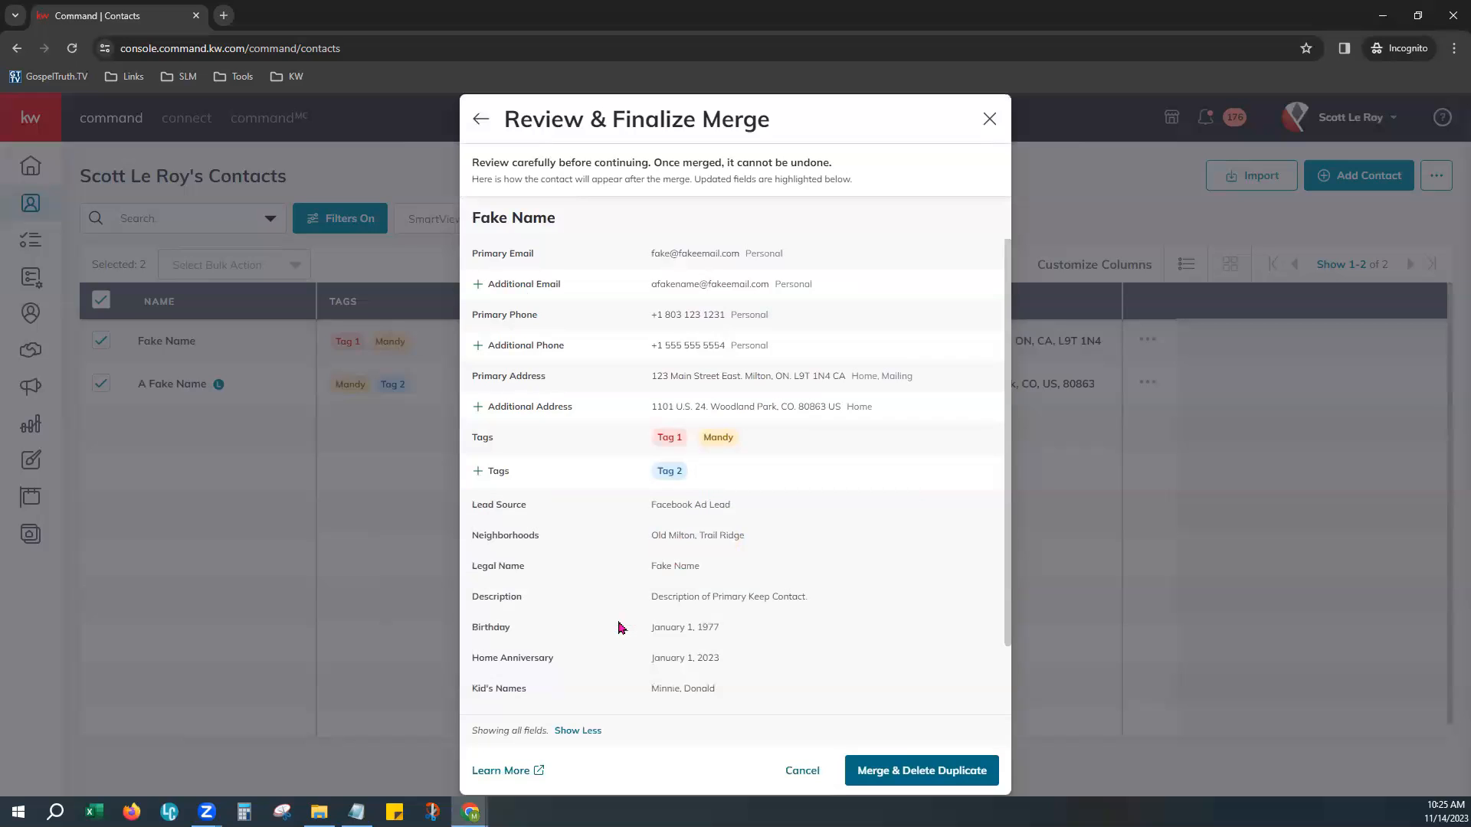
scroll(621, 627, down, 1)
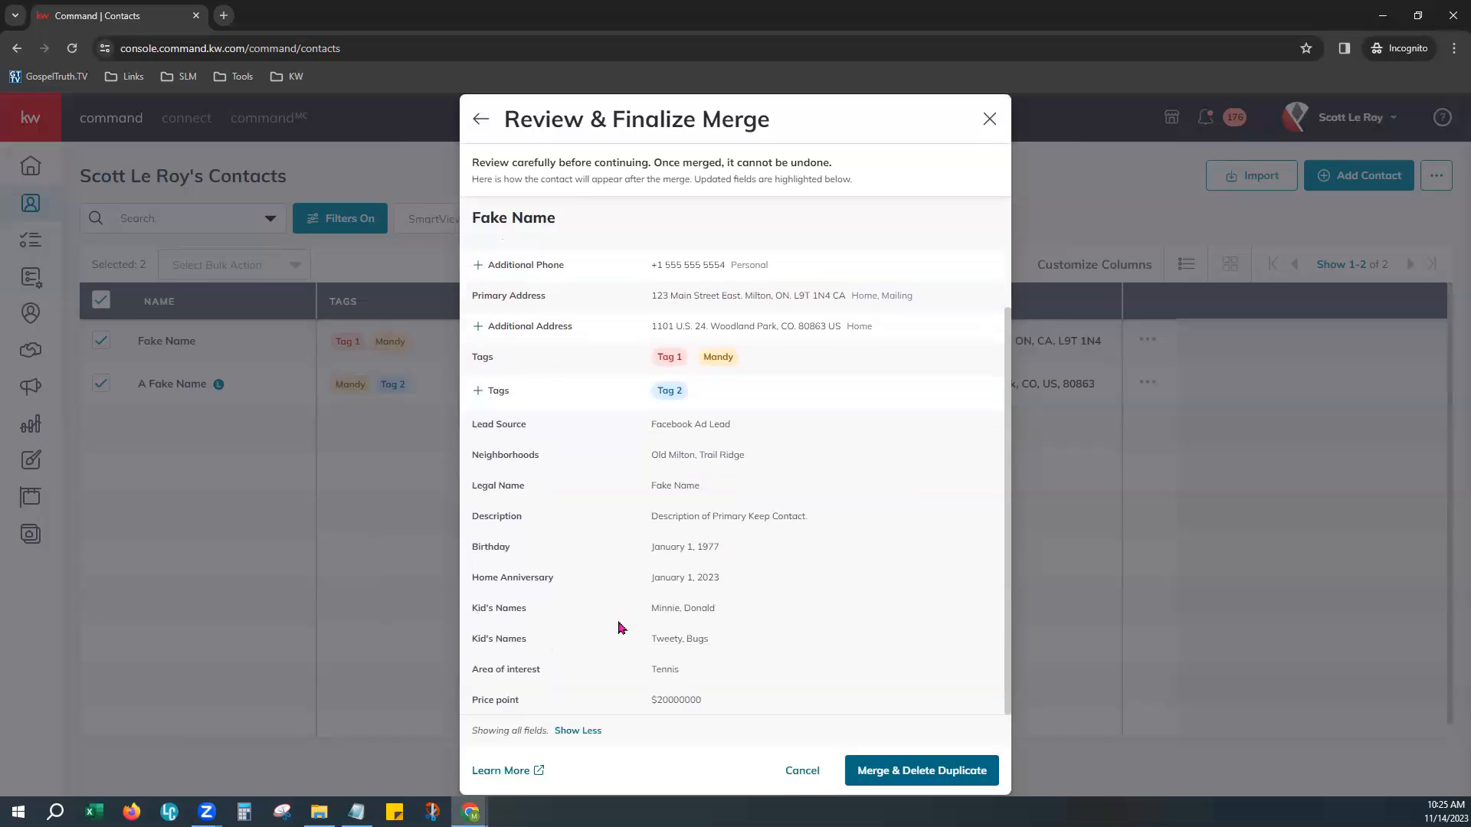
drag(499, 705, 531, 713)
click(540, 714)
click(612, 702)
drag(478, 603, 723, 698)
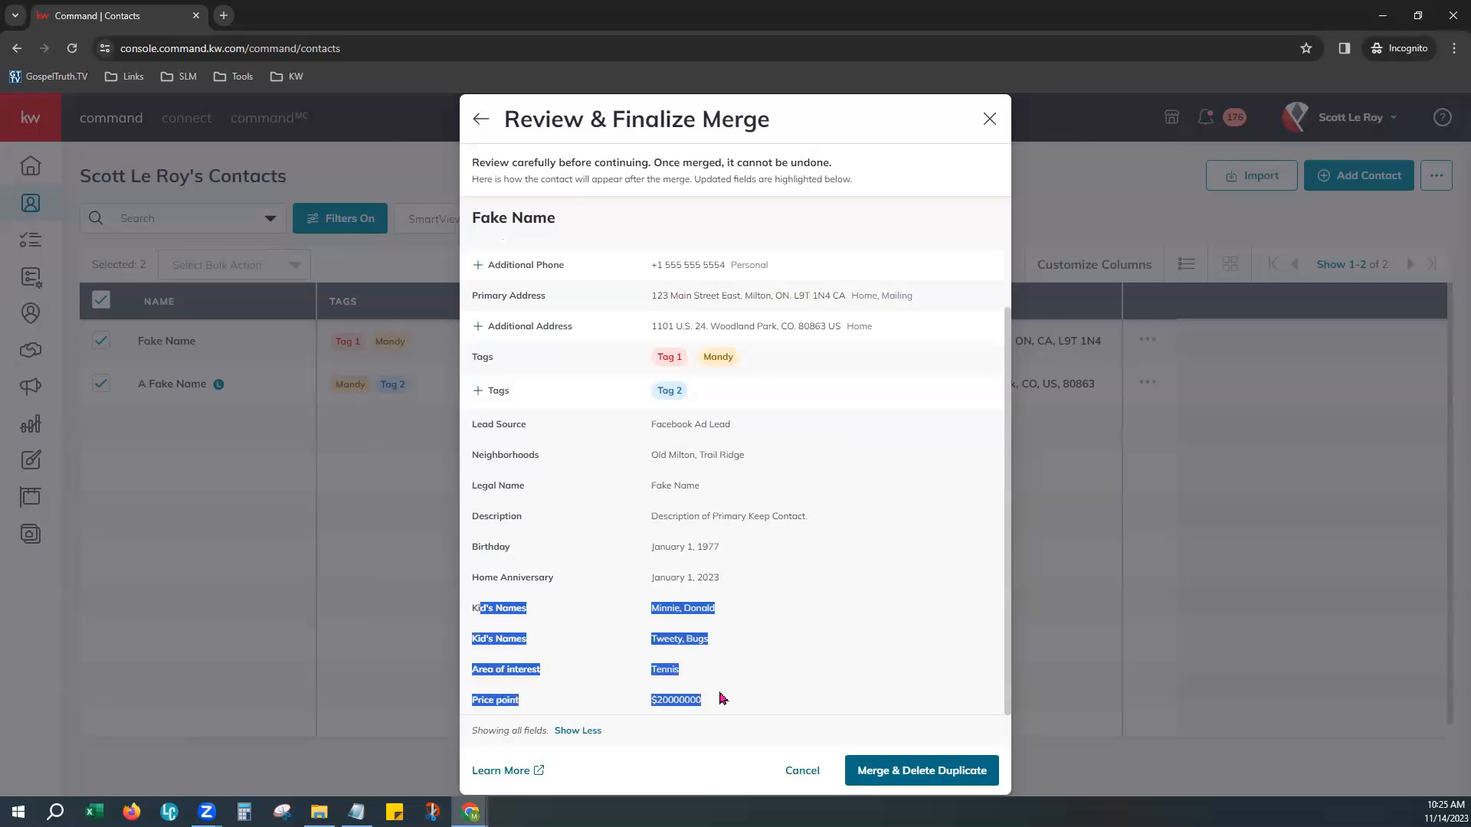
click(712, 694)
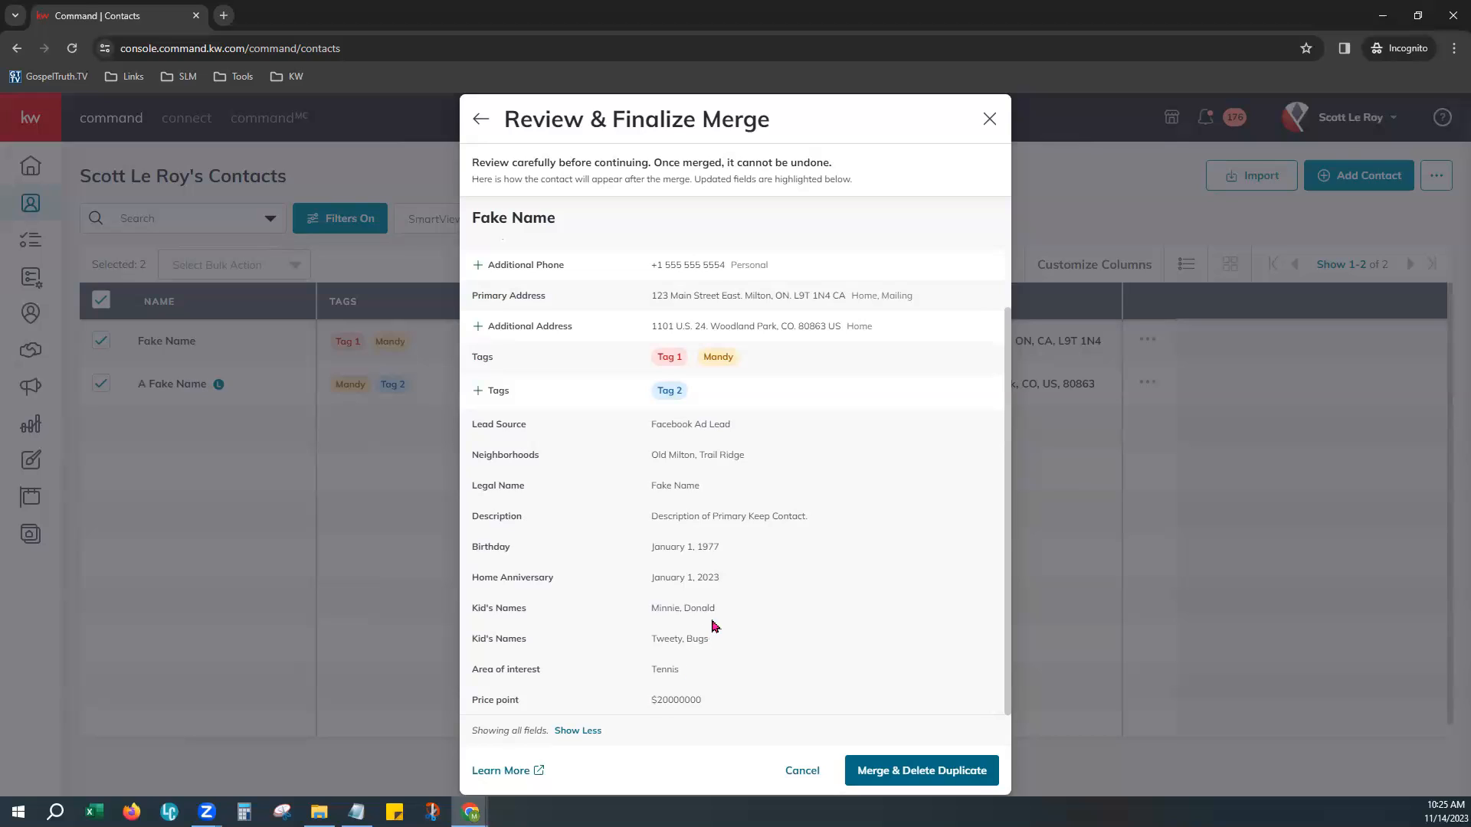
drag(711, 645, 751, 619)
Finalize the merge with deletion of the duplicate, and open the merged contact's record.
click(919, 775)
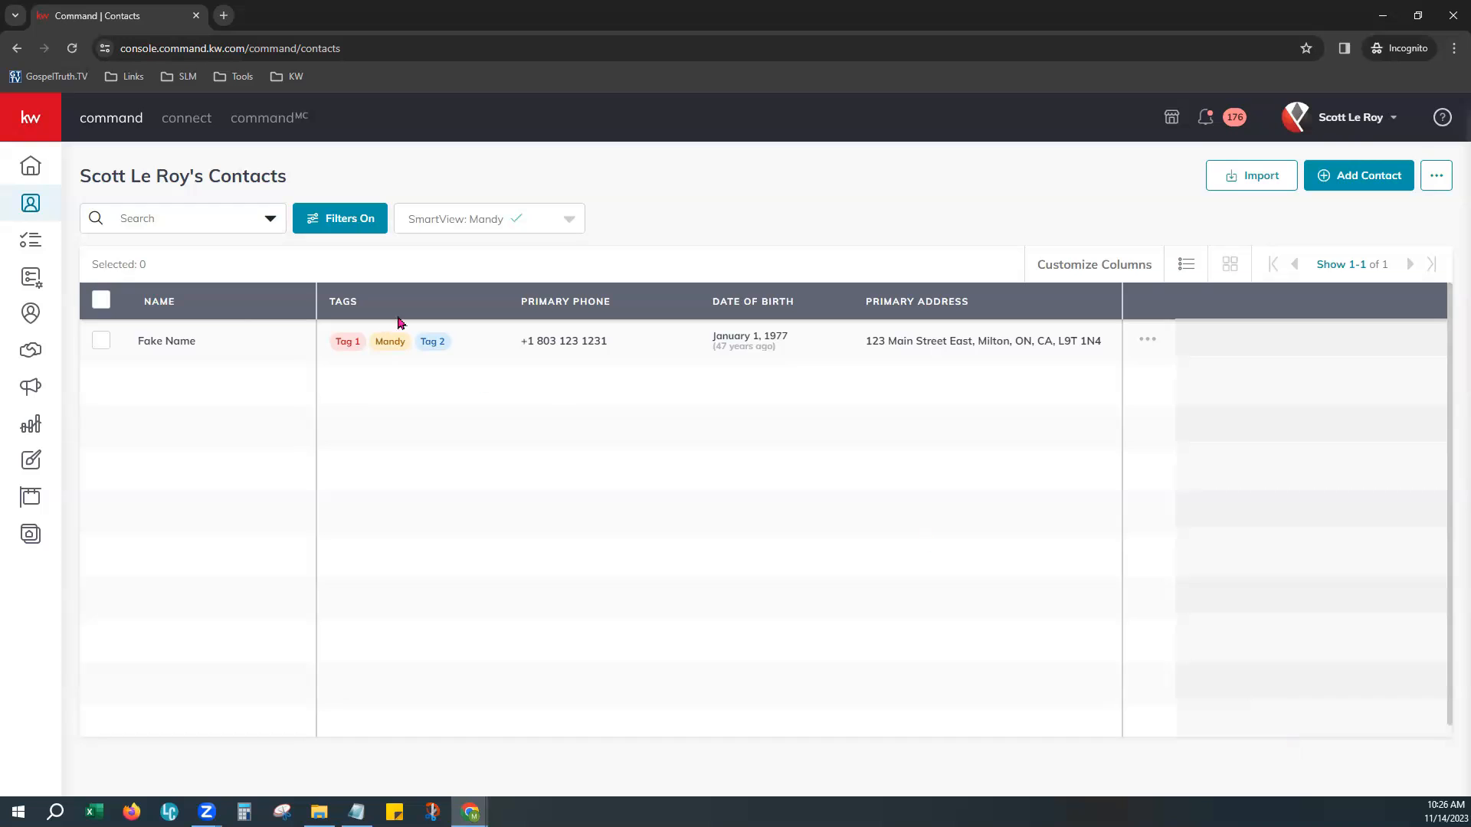
click(91, 115)
click(177, 341)
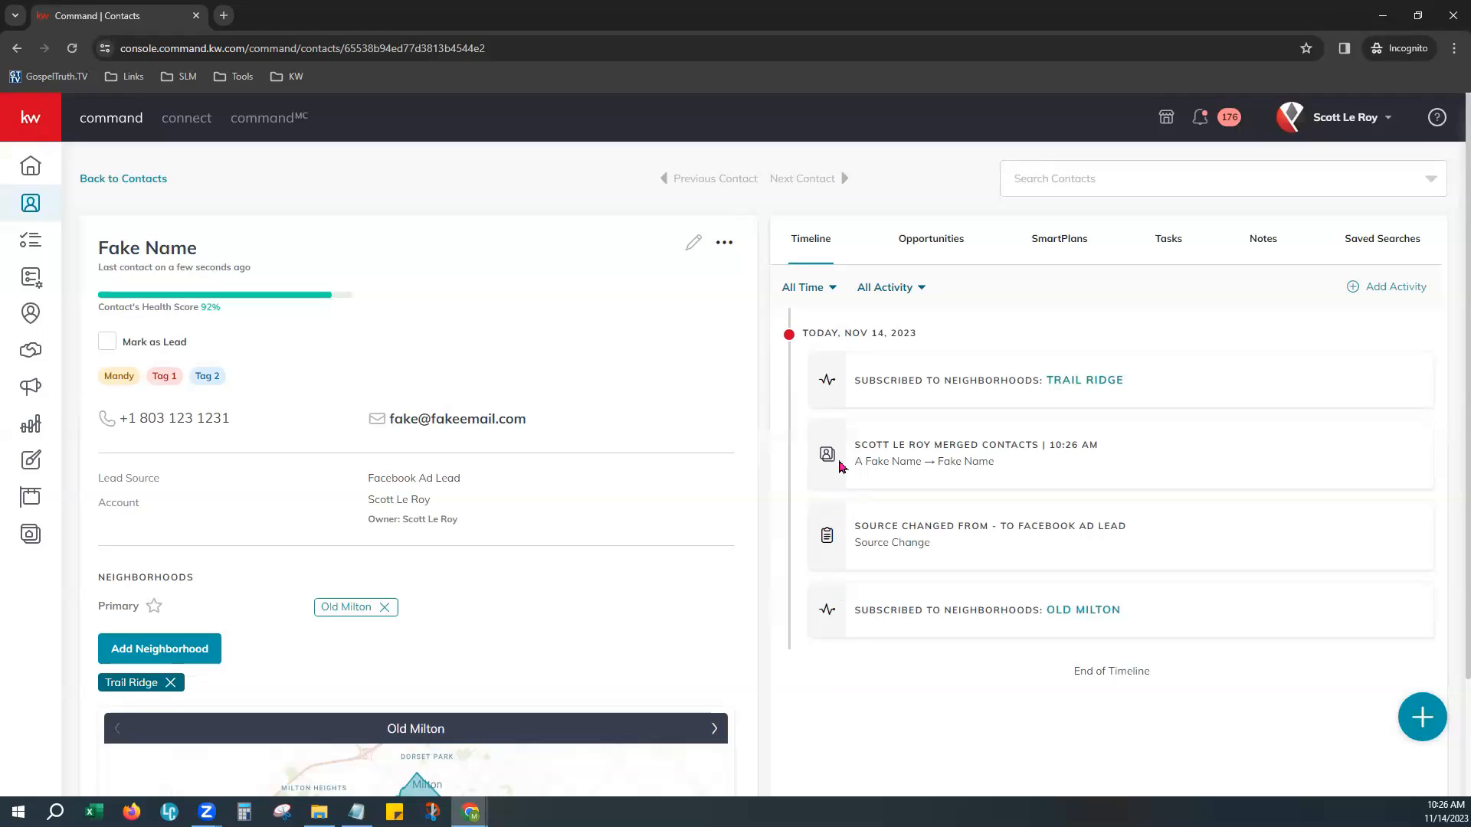
Examine the merged-contacts entry in the contact's timeline and the details in the contact's profile.
drag(855, 461, 996, 464)
click(884, 443)
drag(884, 444, 1072, 457)
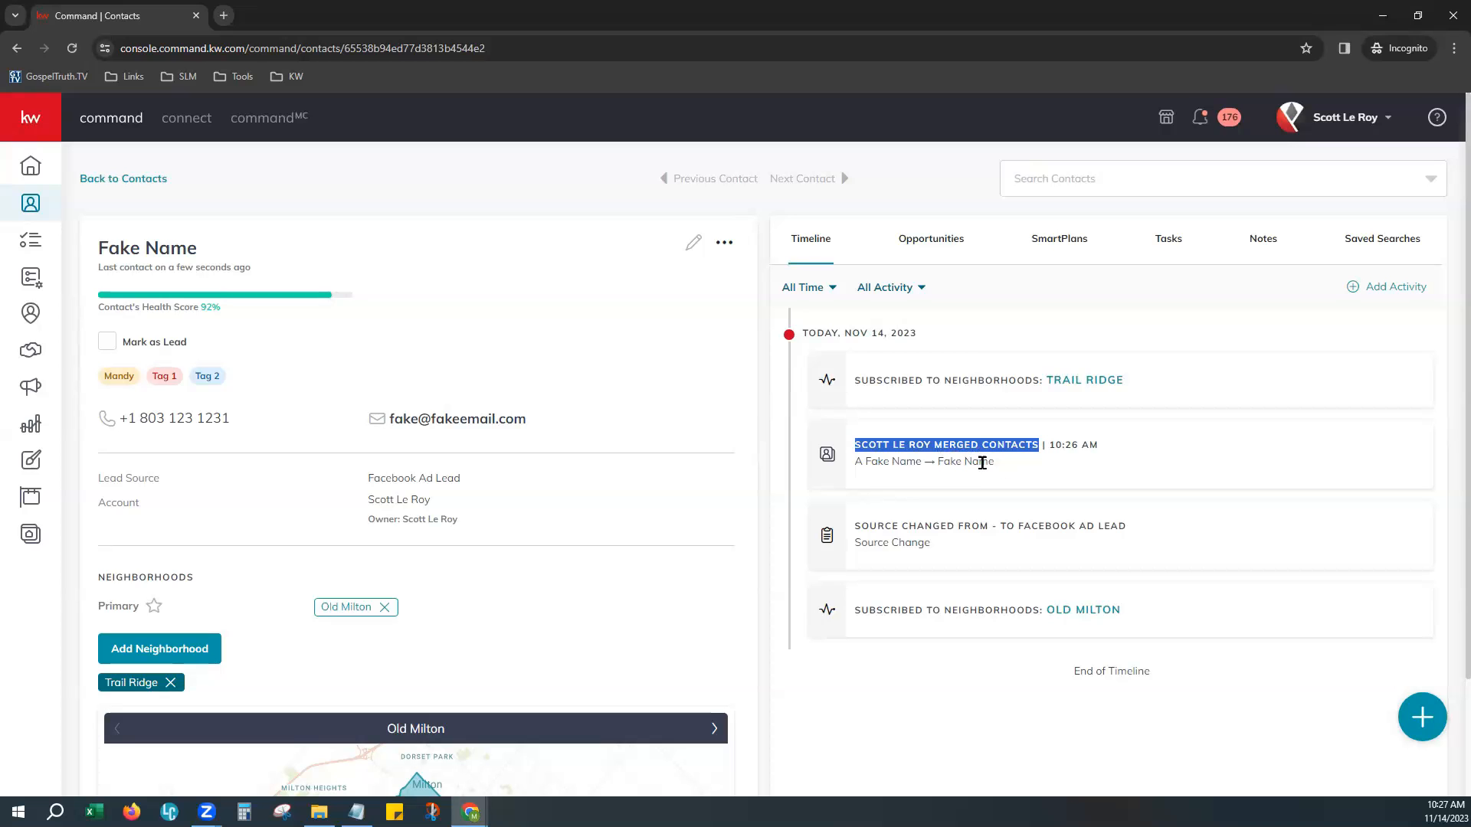
click(993, 684)
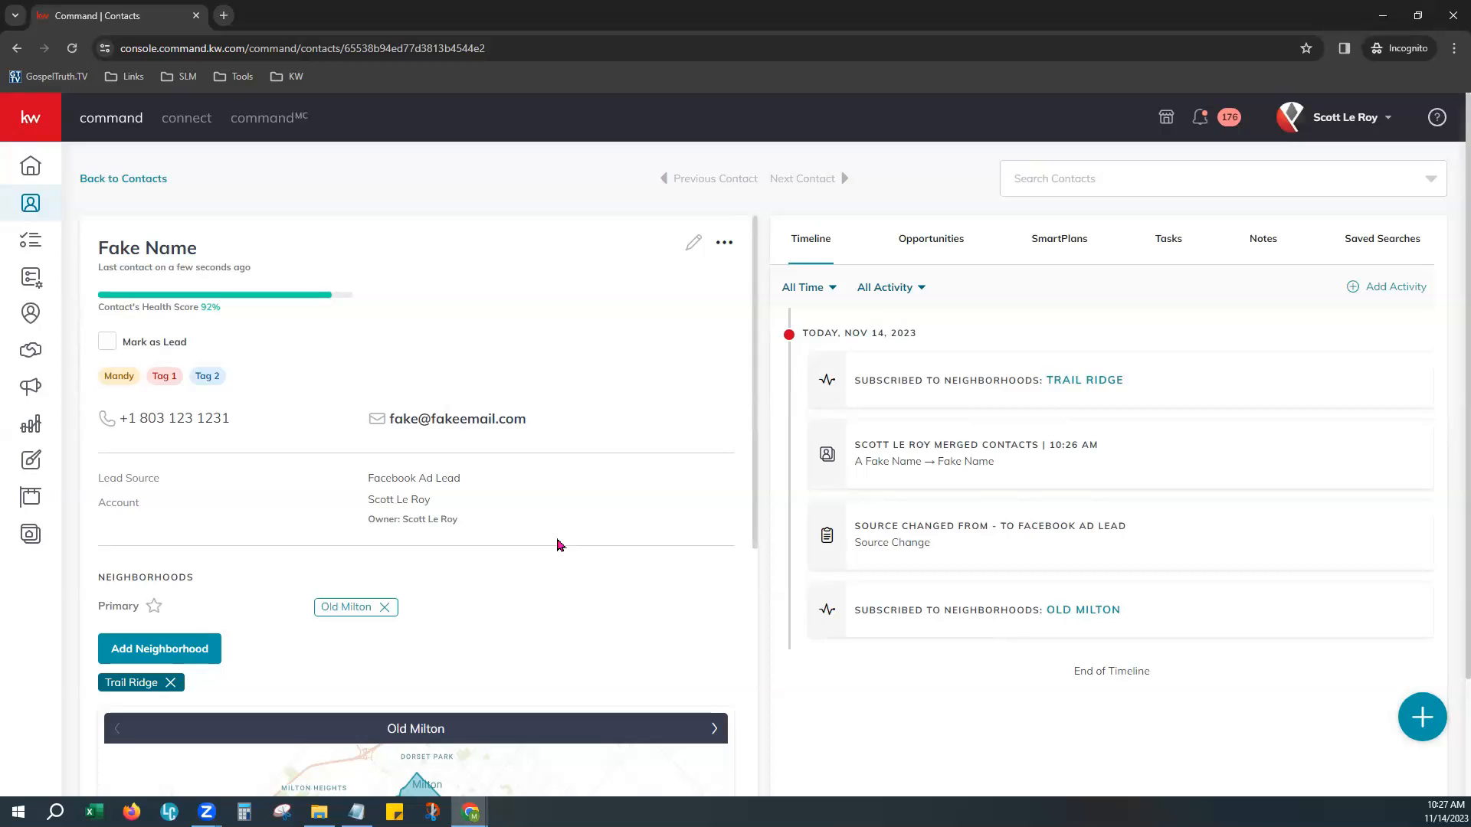
scroll(556, 544, down, 1)
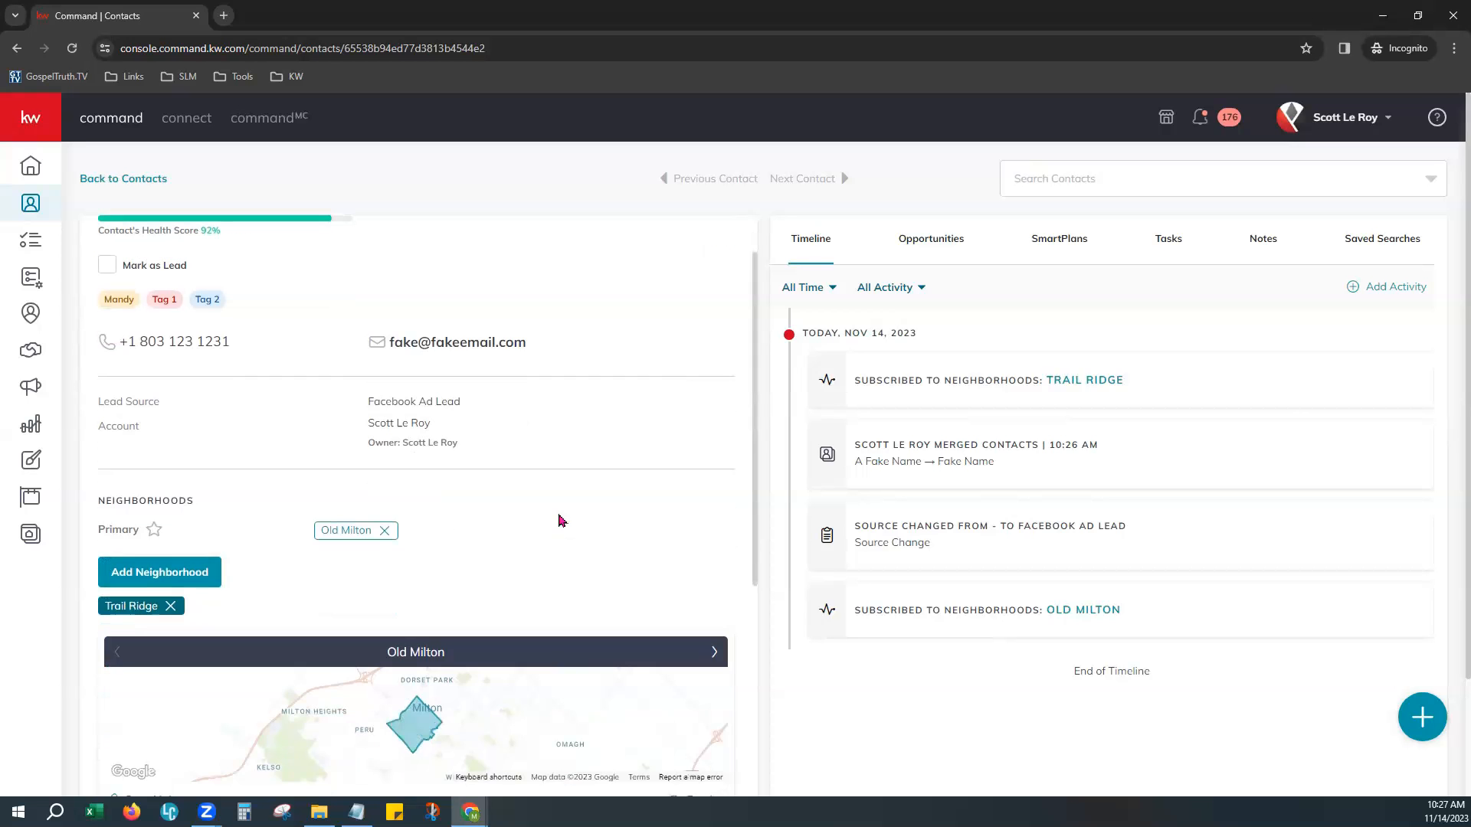
Review the merged contact's lead source, neighborhoods and additional contact information, including the extra email, phone number and second home address.
scroll(556, 433, up, 1)
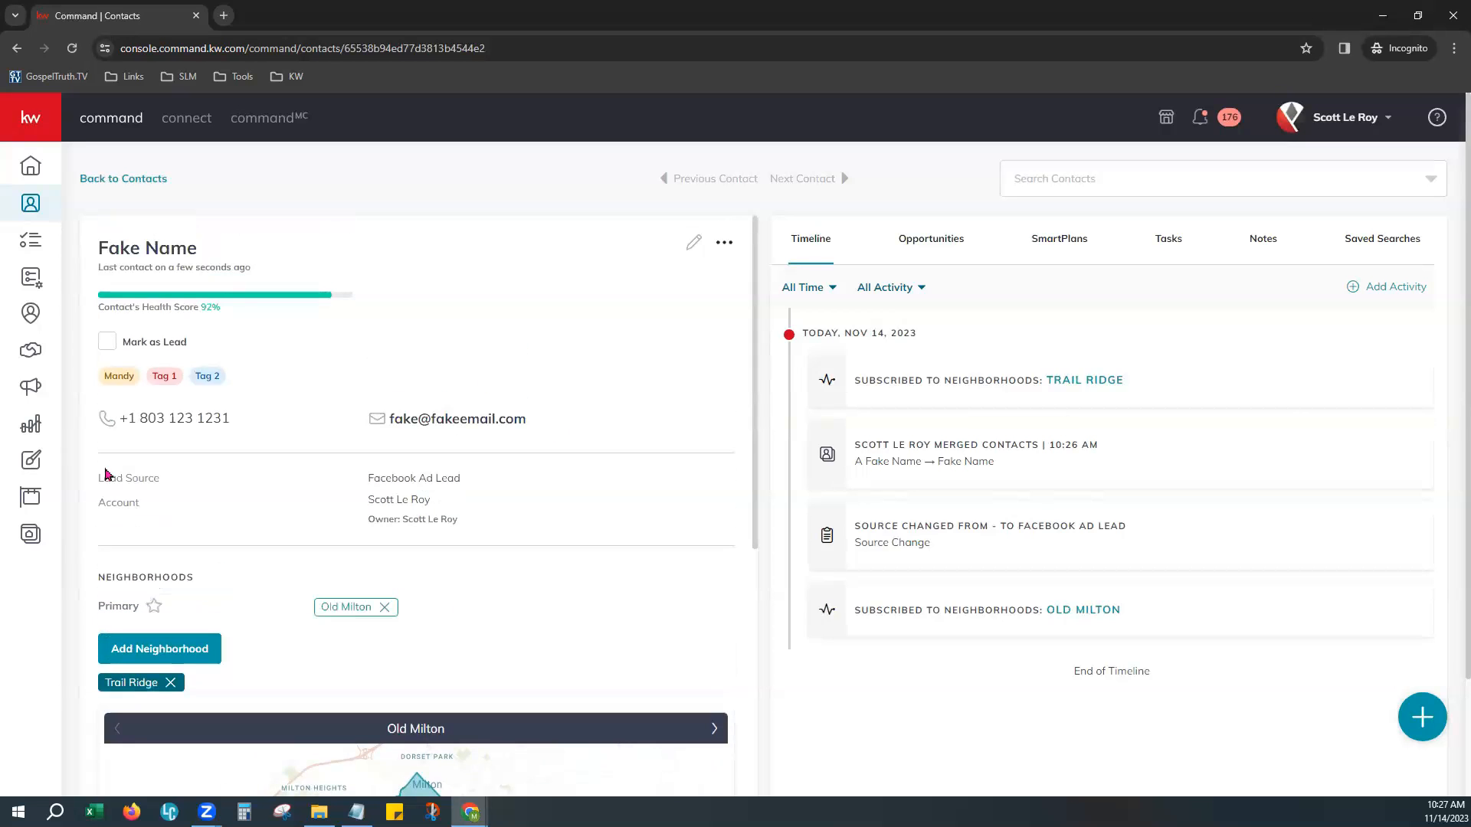
scroll(640, 513, down, 2)
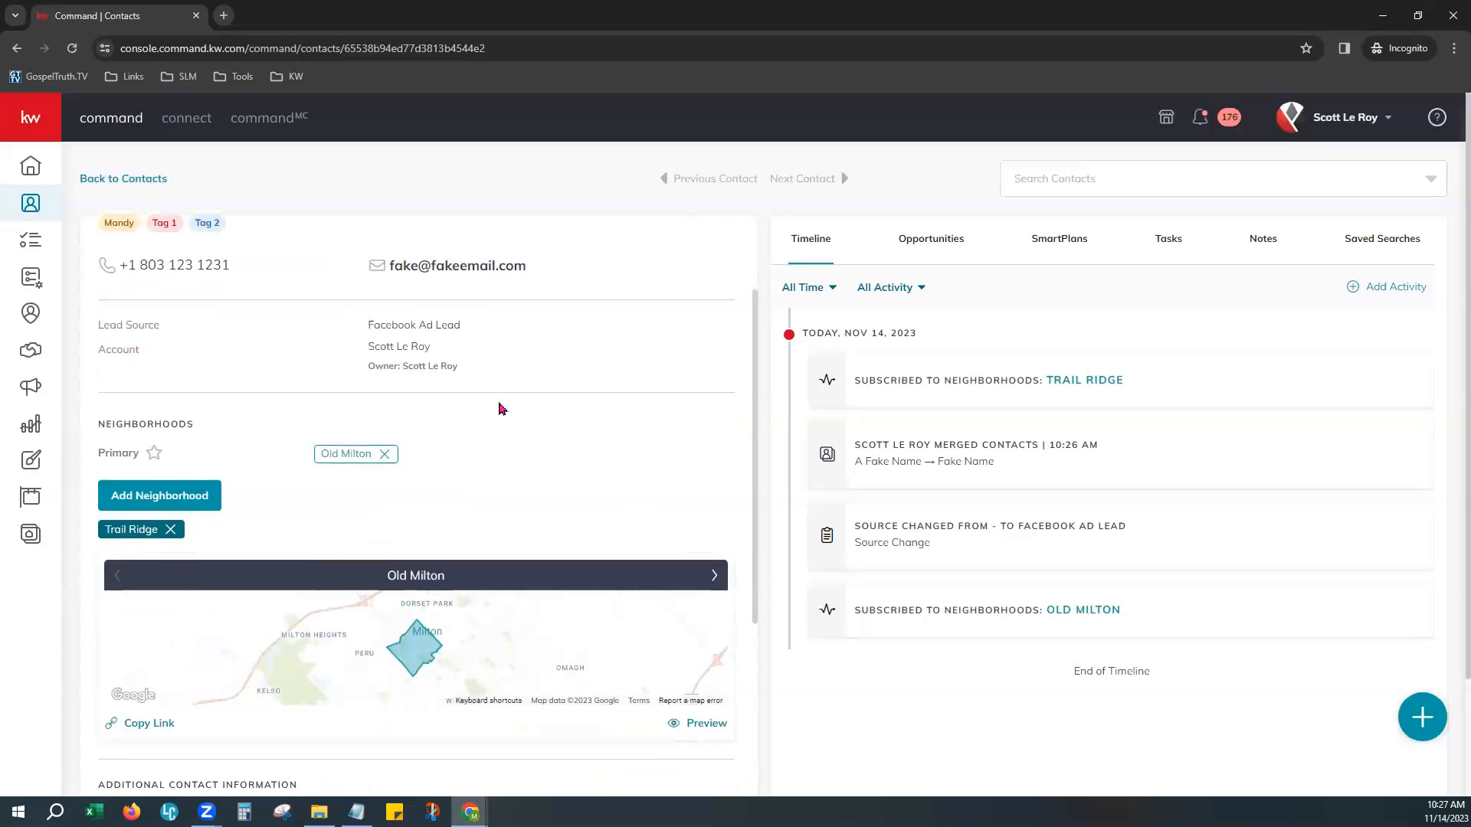
scroll(499, 408, down, 6)
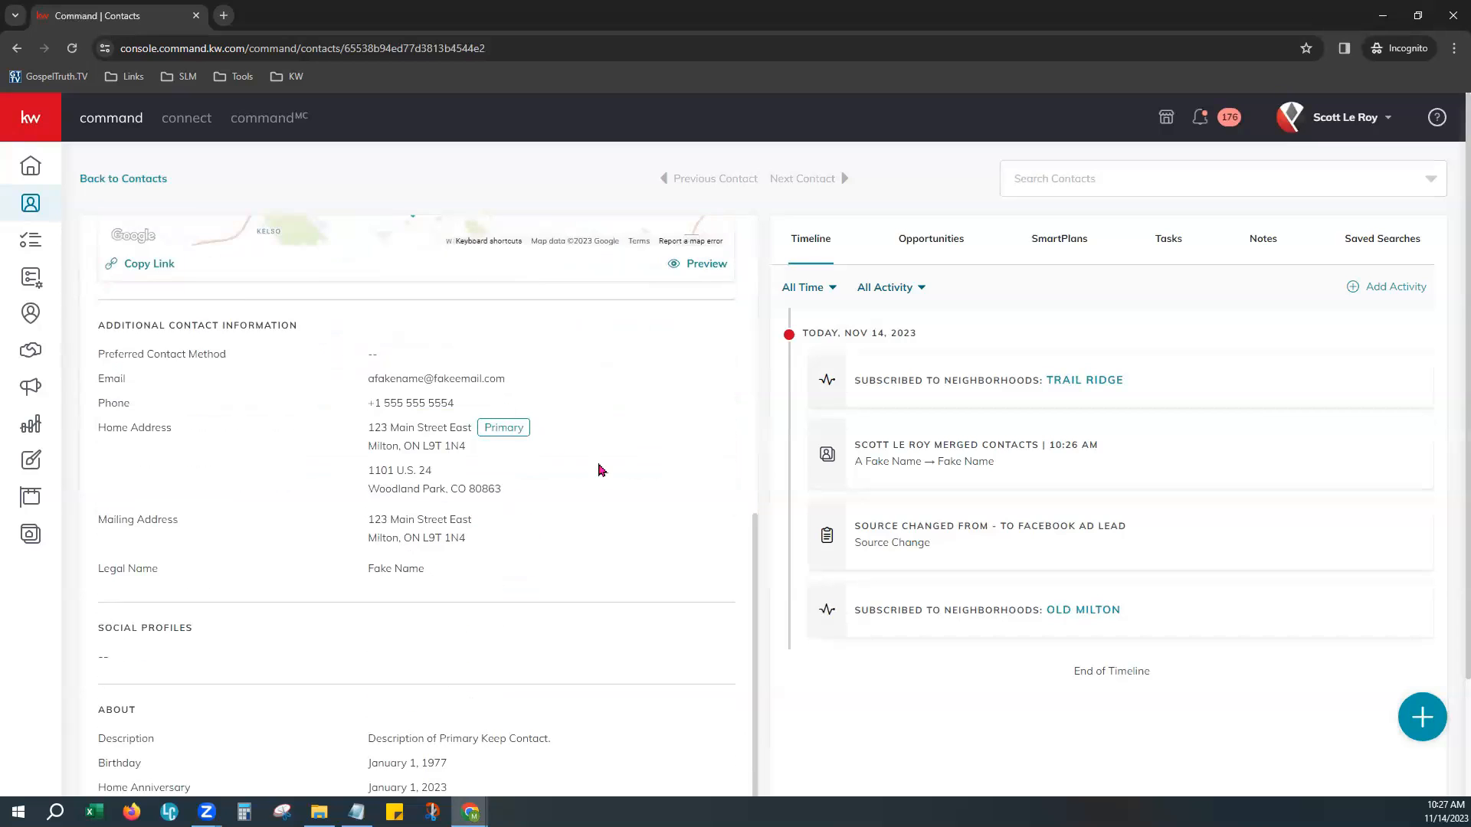
drag(301, 331, 98, 325)
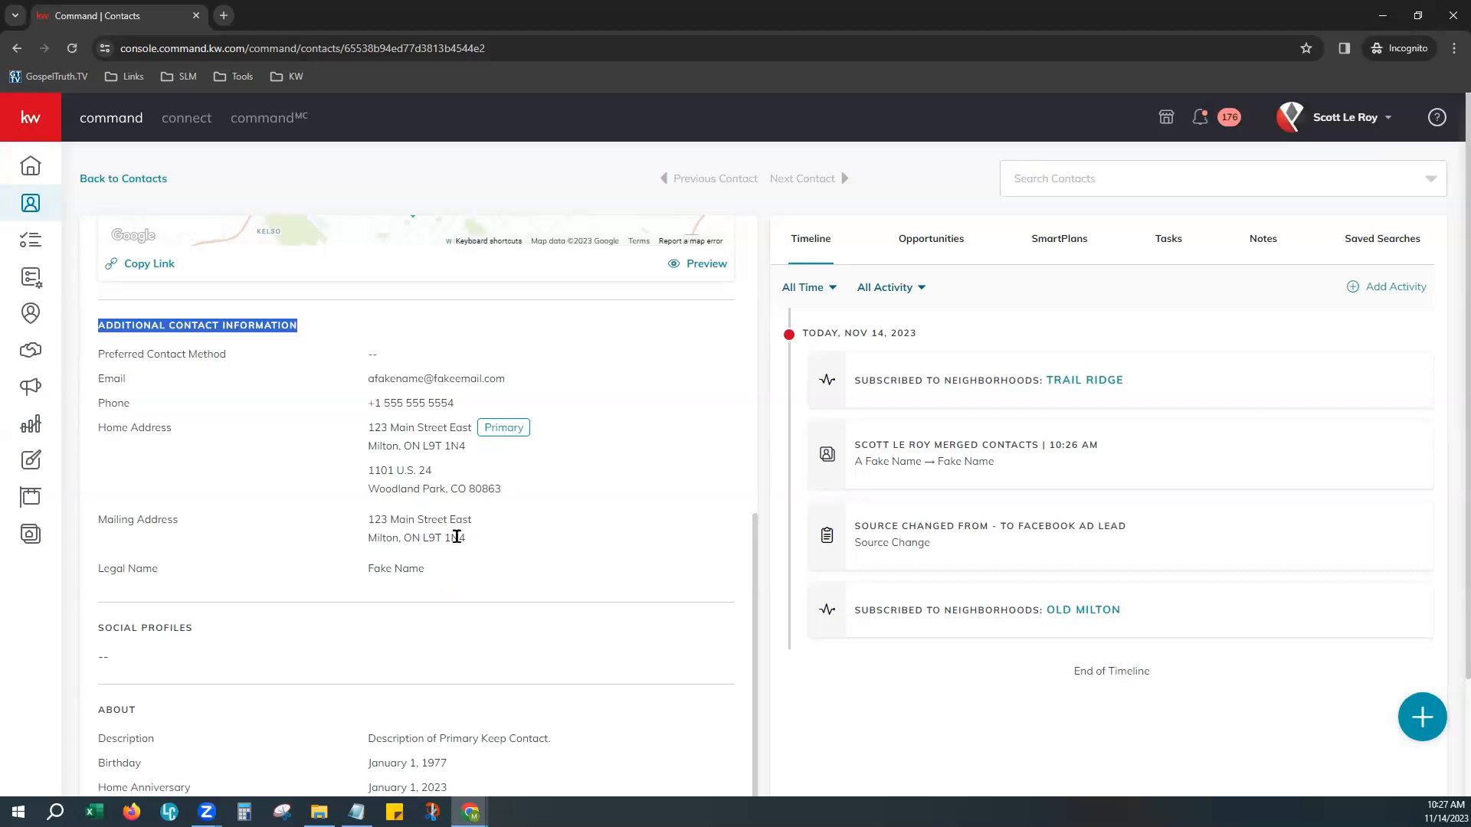
drag(367, 470, 538, 489)
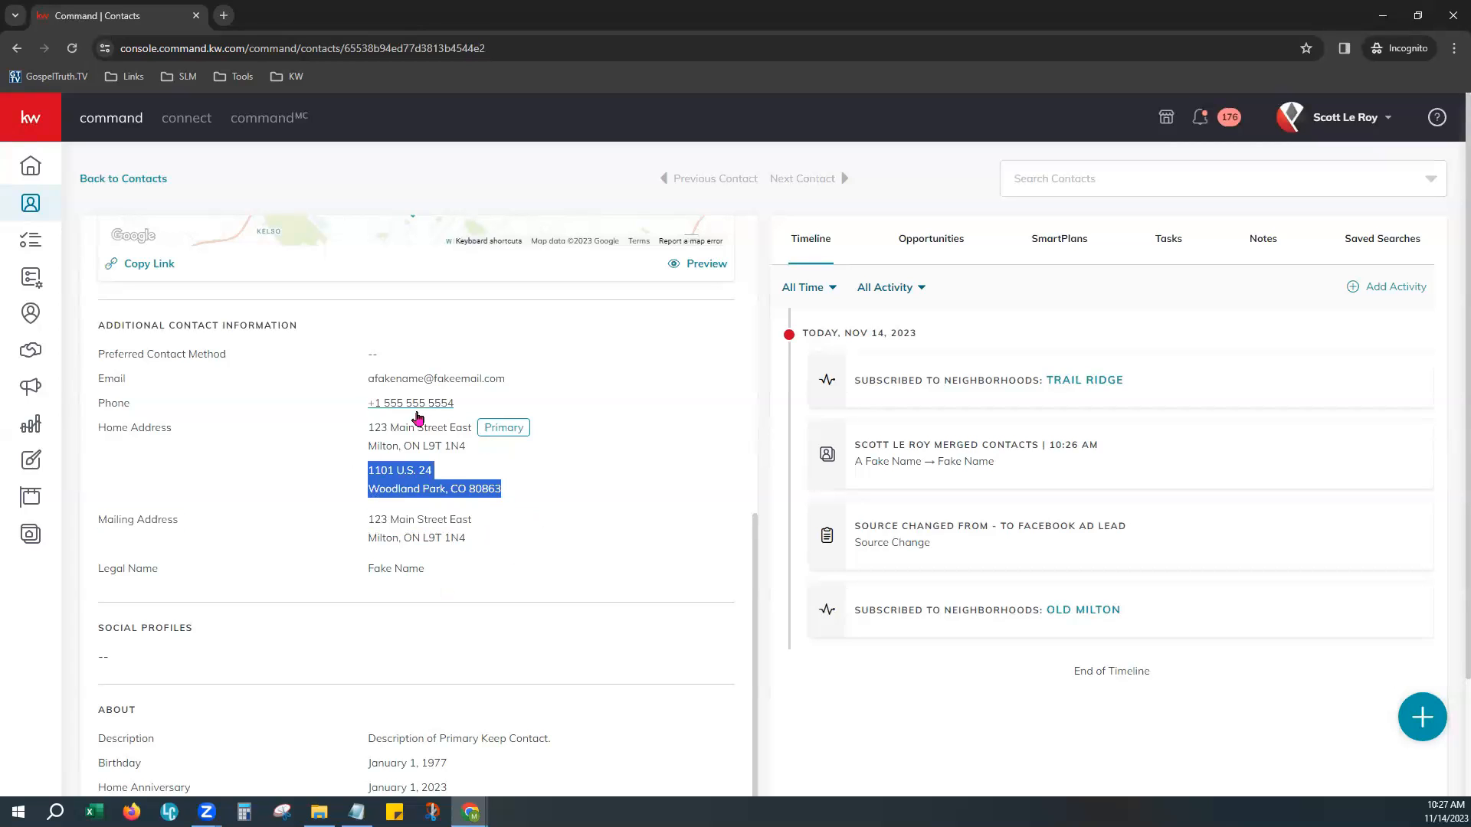
click(416, 406)
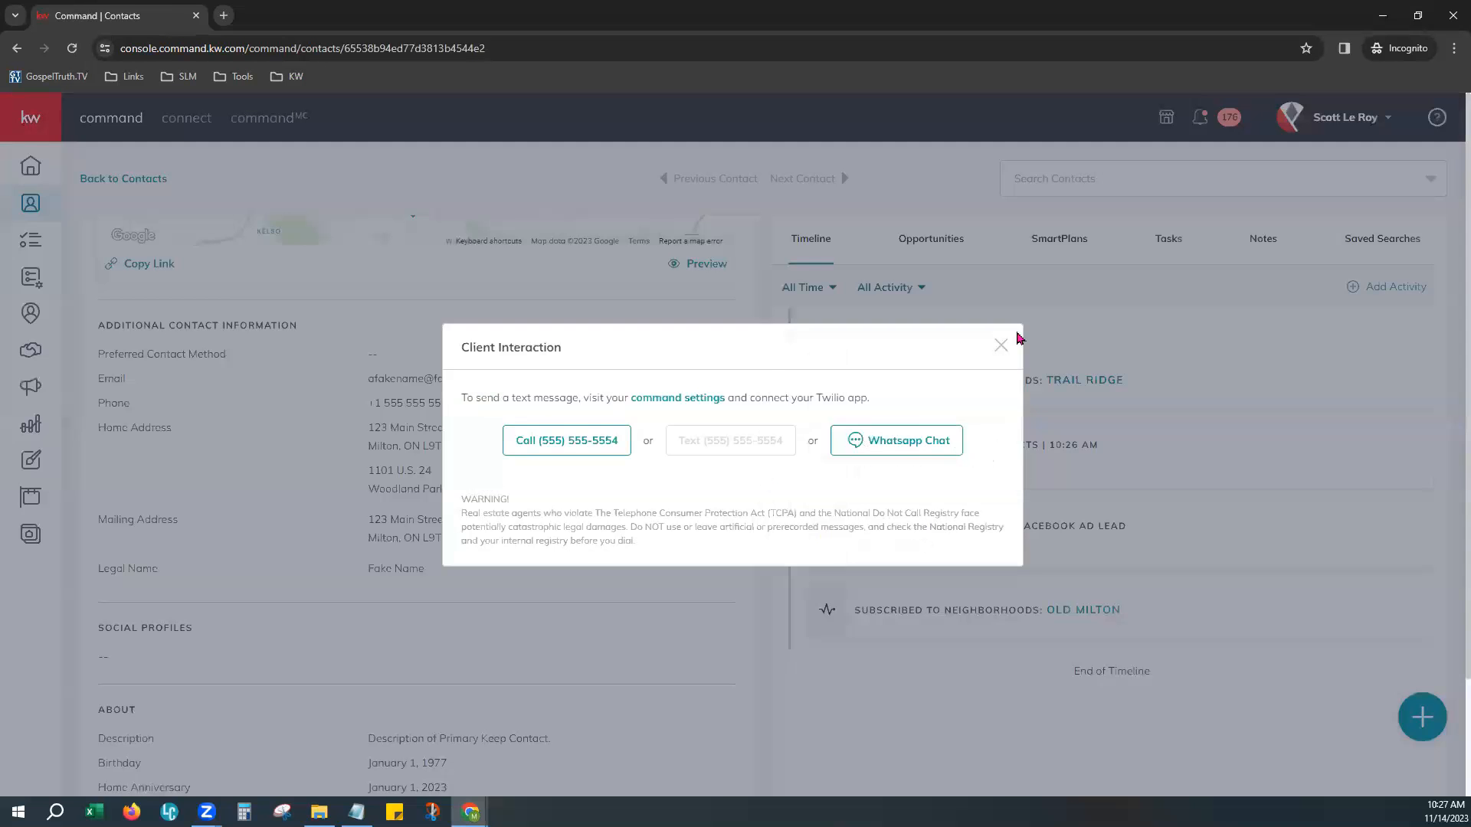
click(1001, 344)
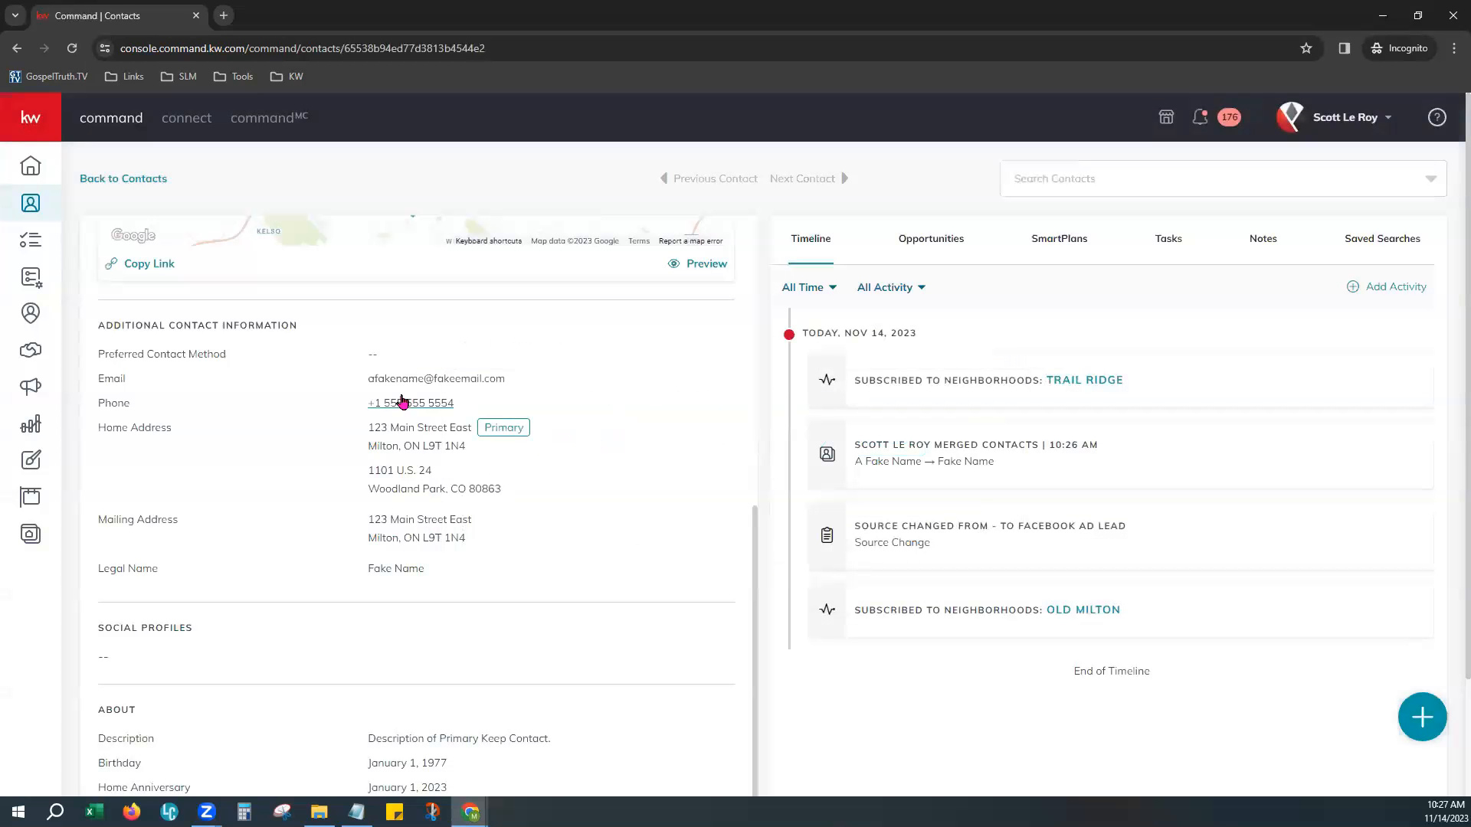
Check the merged contact's description, dates and custom fields, and return to the contacts list.
scroll(615, 614, down, 2)
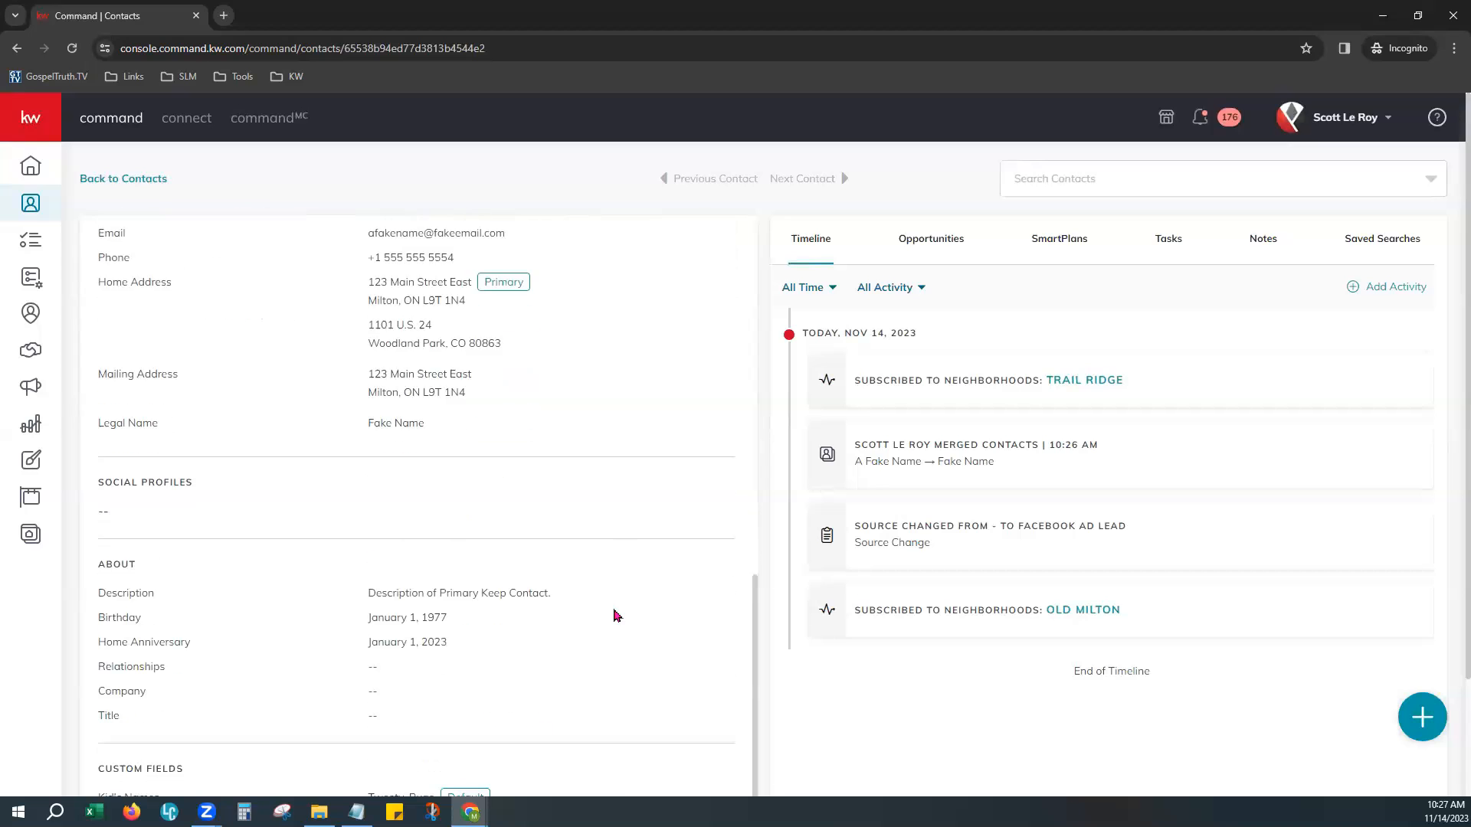
scroll(615, 615, down, 2)
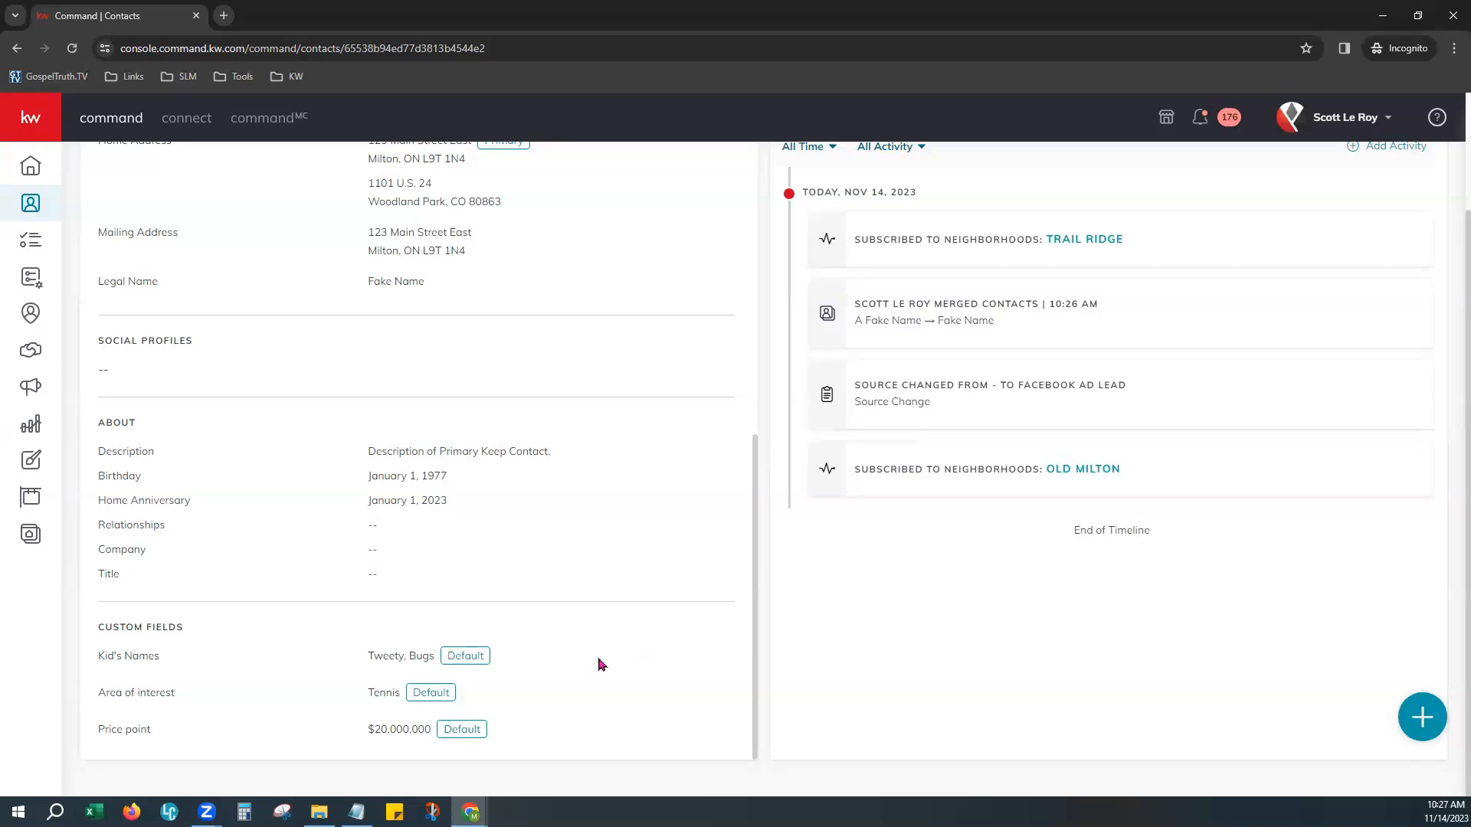
scroll(601, 664, up, 12)
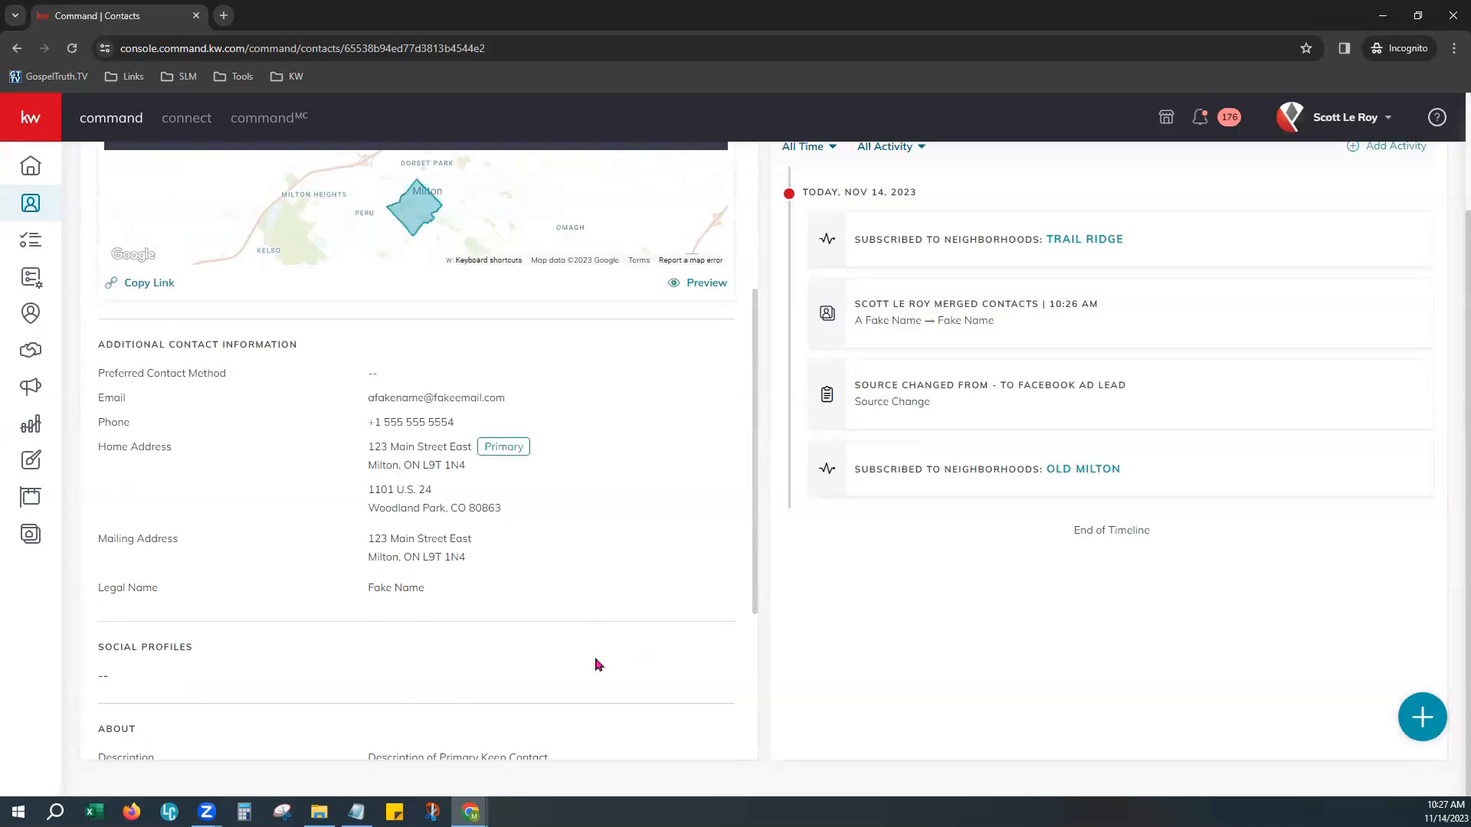
scroll(601, 632, up, 2)
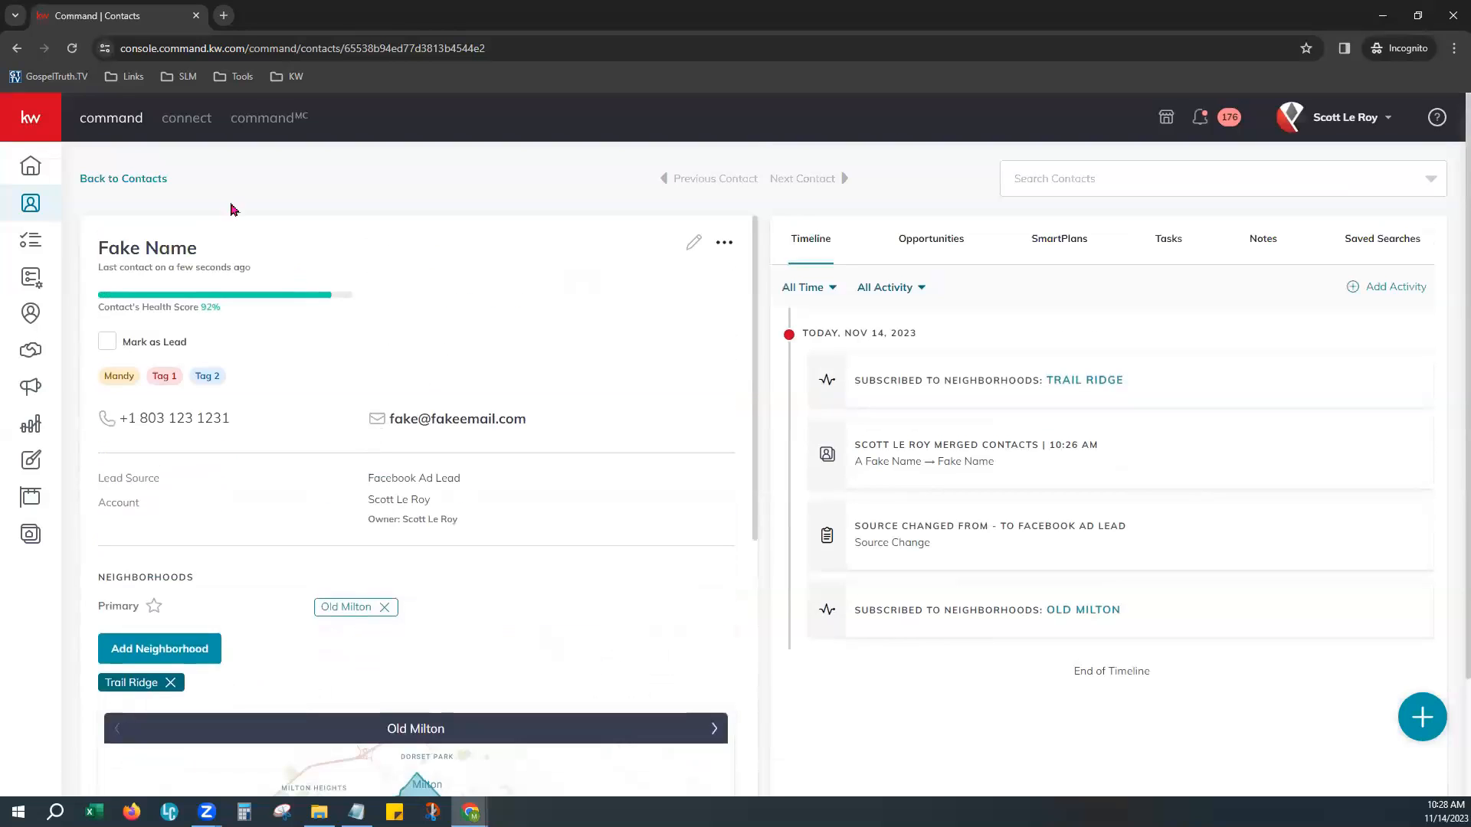
click(107, 182)
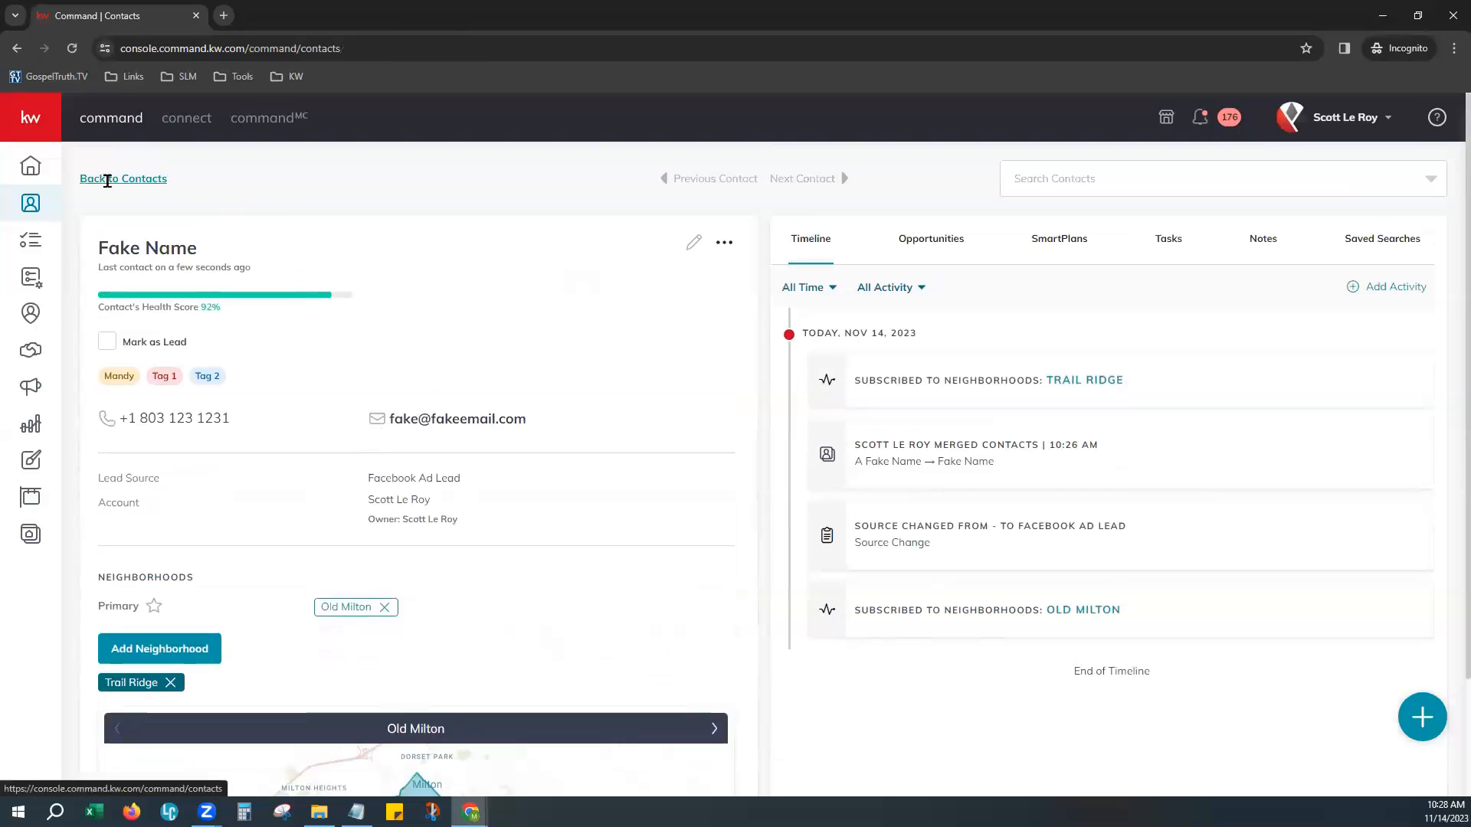